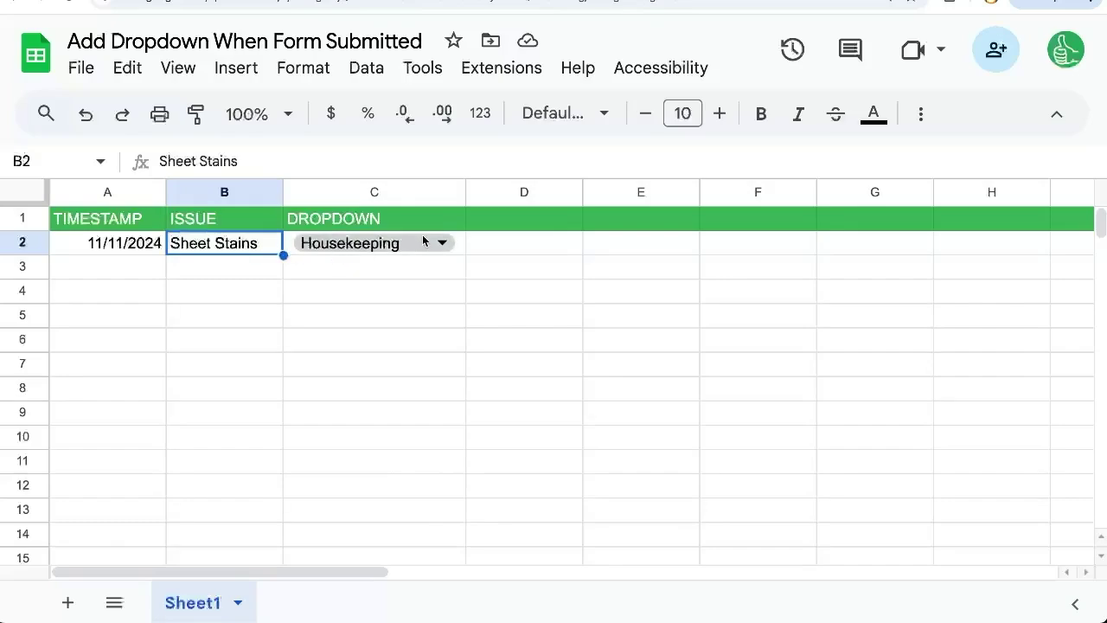
# - Duplicate C2's Housekeeping dropdown into rows 3 and 4 of the DROPDOWN column
pyautogui.click(145, 244)
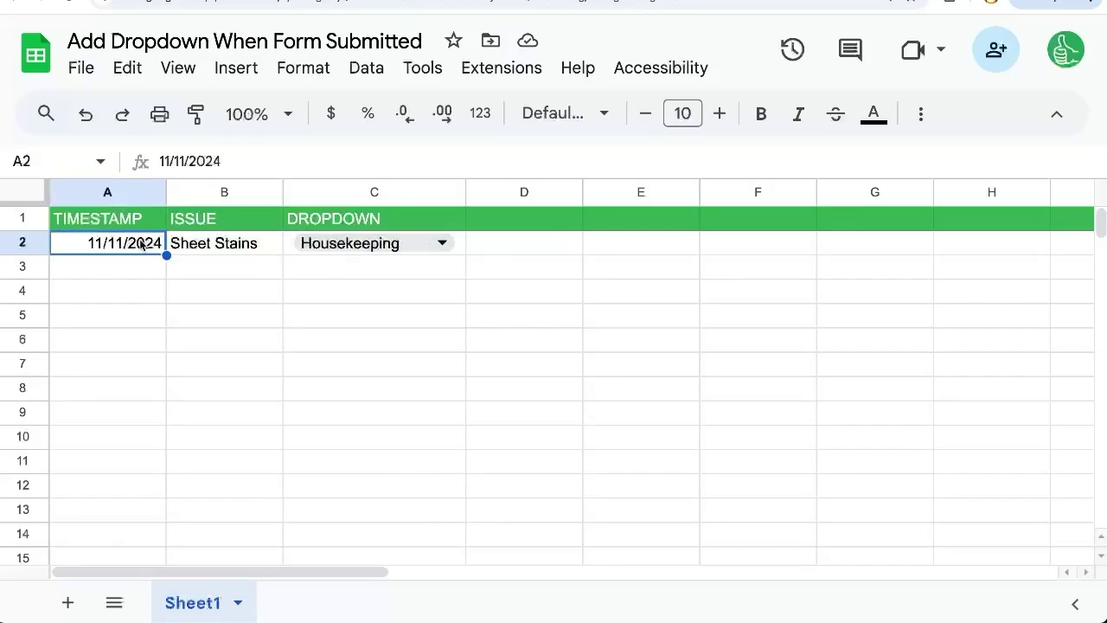
pyautogui.click(468, 242)
pyautogui.press('Left')
pyautogui.press('Down')
pyautogui.write('Housekeeping')
pyautogui.press('Down')
pyautogui.hotkey('ctrl', 'v')
pyautogui.press('Down')
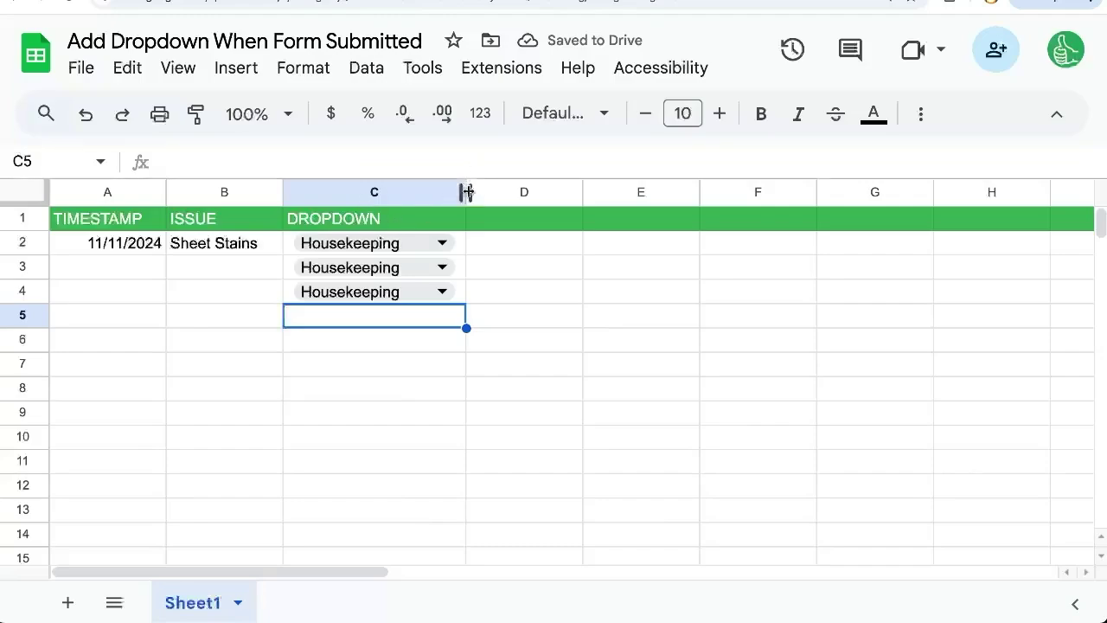
pyautogui.click(402, 69)
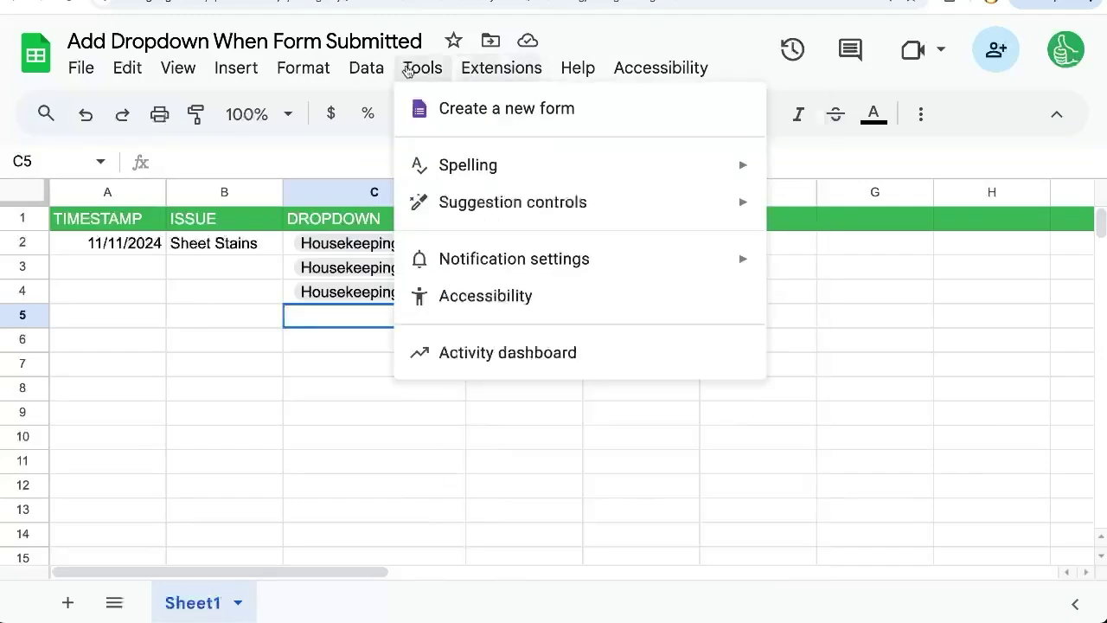
# - Create a linked form titled Customer Issues with a short-answer Issue question
pyautogui.click(456, 116)
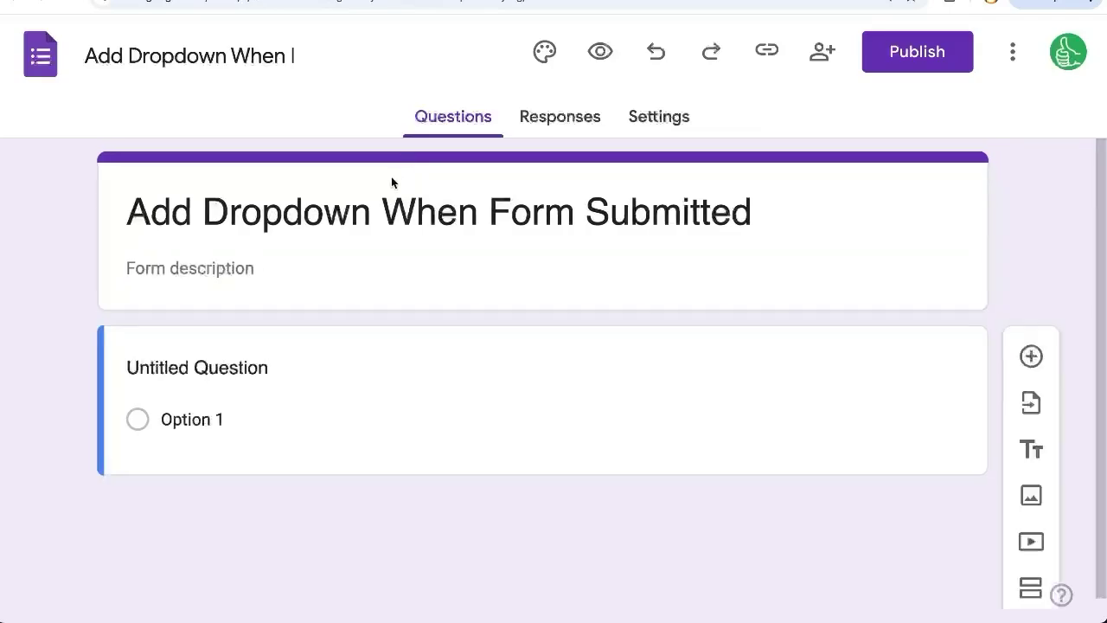
pyautogui.click(366, 210)
pyautogui.hotkey('ctrl', 'a')
pyautogui.write('Customer Issues')
pyautogui.click(304, 406)
pyautogui.write('Is')
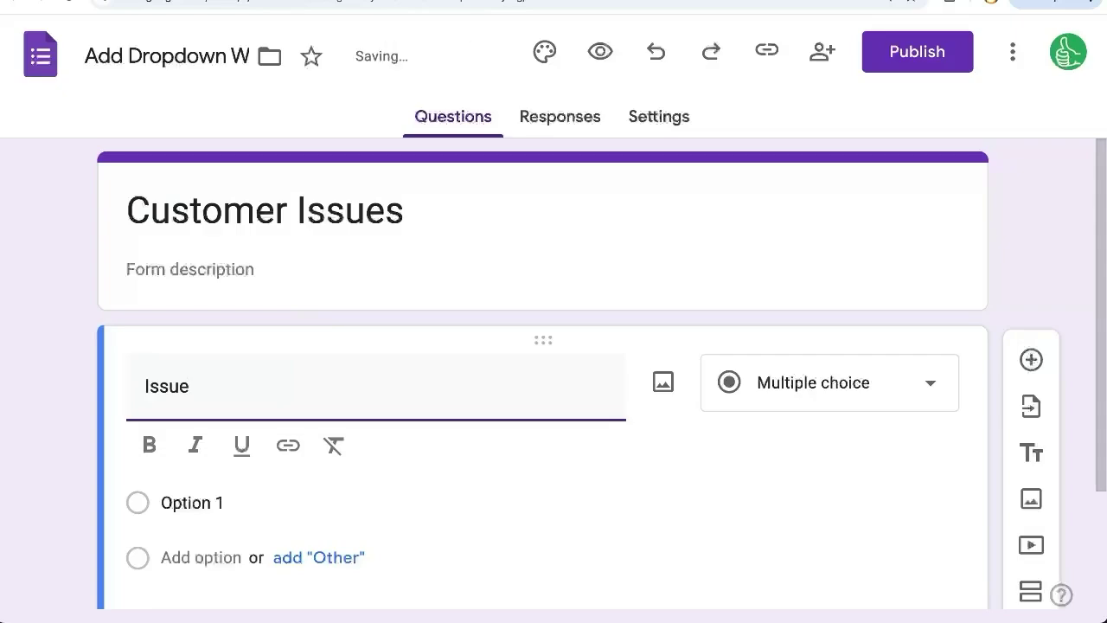
pyautogui.click(830, 382)
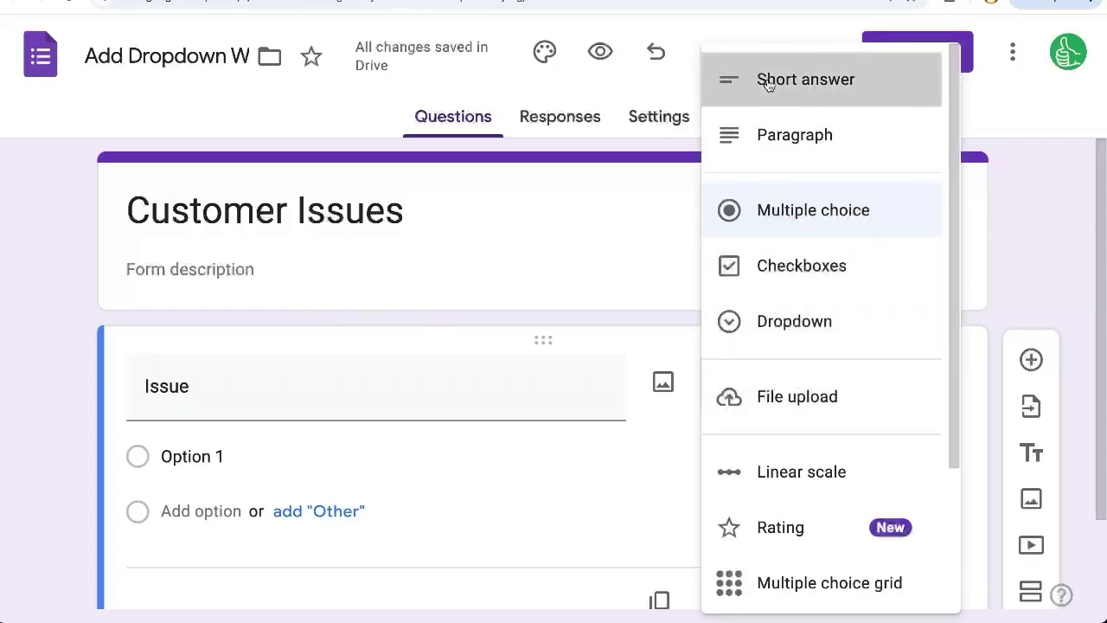
pyautogui.click(742, 76)
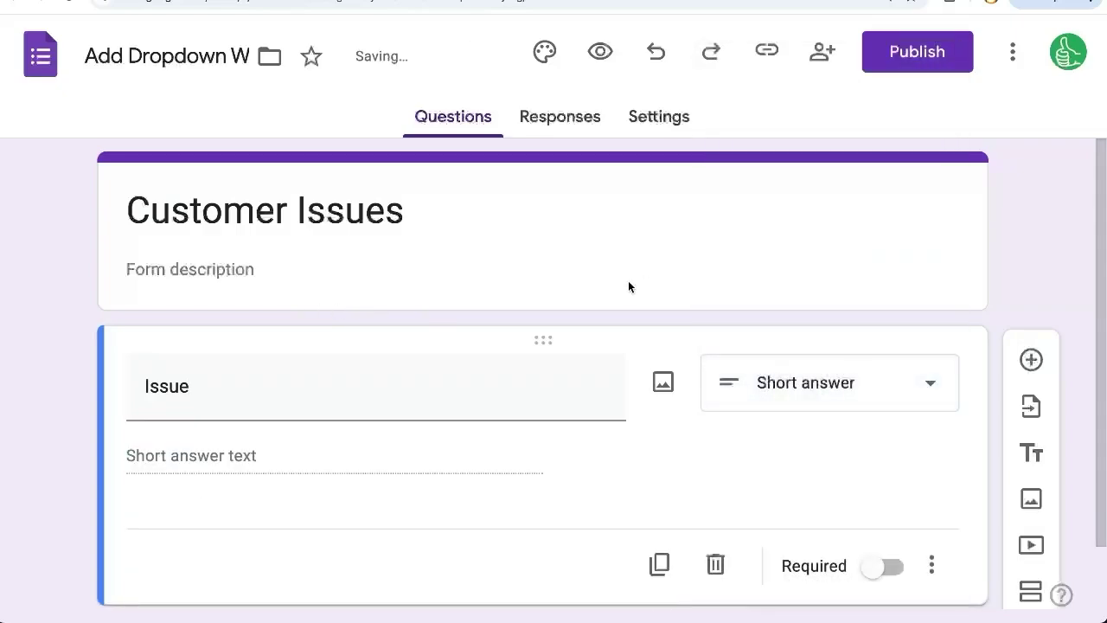
# - Publish the form, open its live link, and submit the answer 'Plumbing Broke'
pyautogui.click(903, 67)
pyautogui.click(756, 398)
pyautogui.hotkey('ctrl', 't')
pyautogui.hotkey('ctrl', 'v')
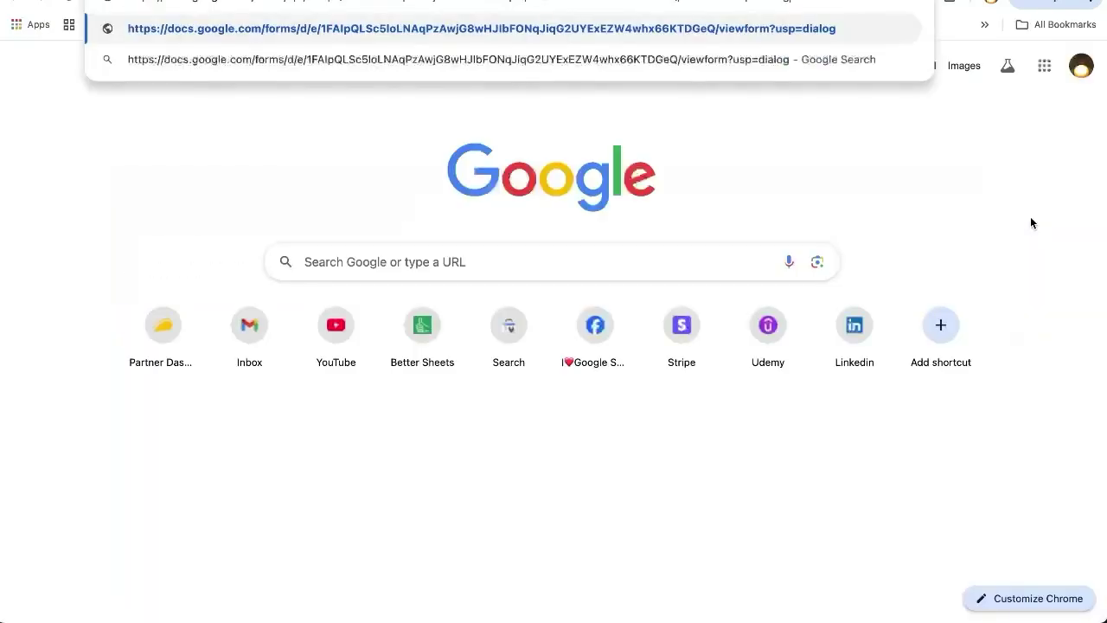
pyautogui.press('Return')
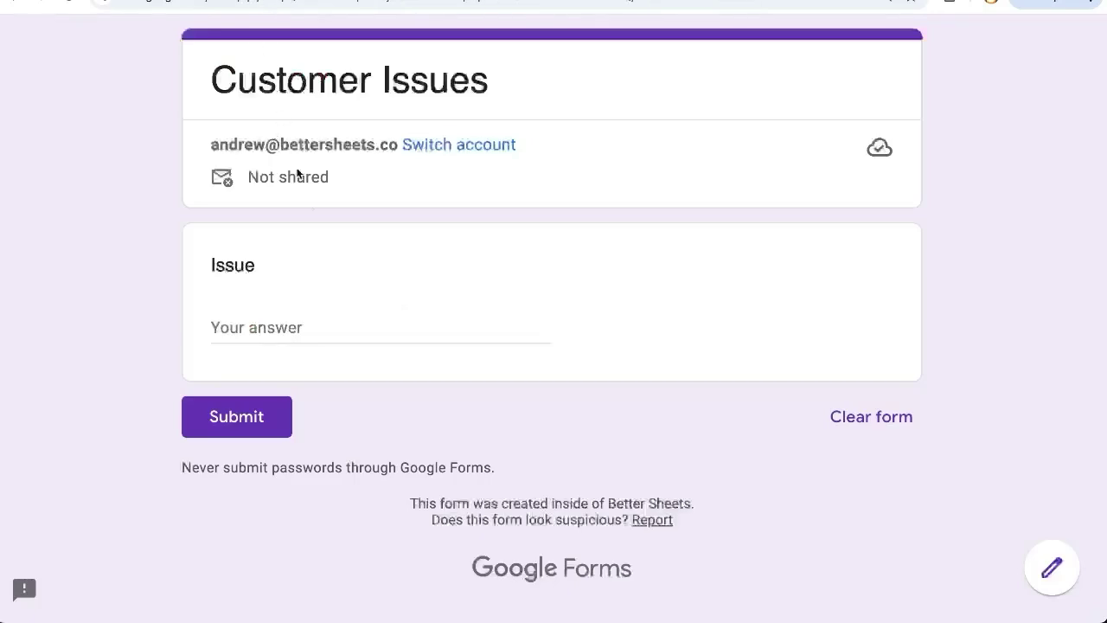
pyautogui.click(290, 327)
pyautogui.write('Plumbing Broke')
pyautogui.click(223, 412)
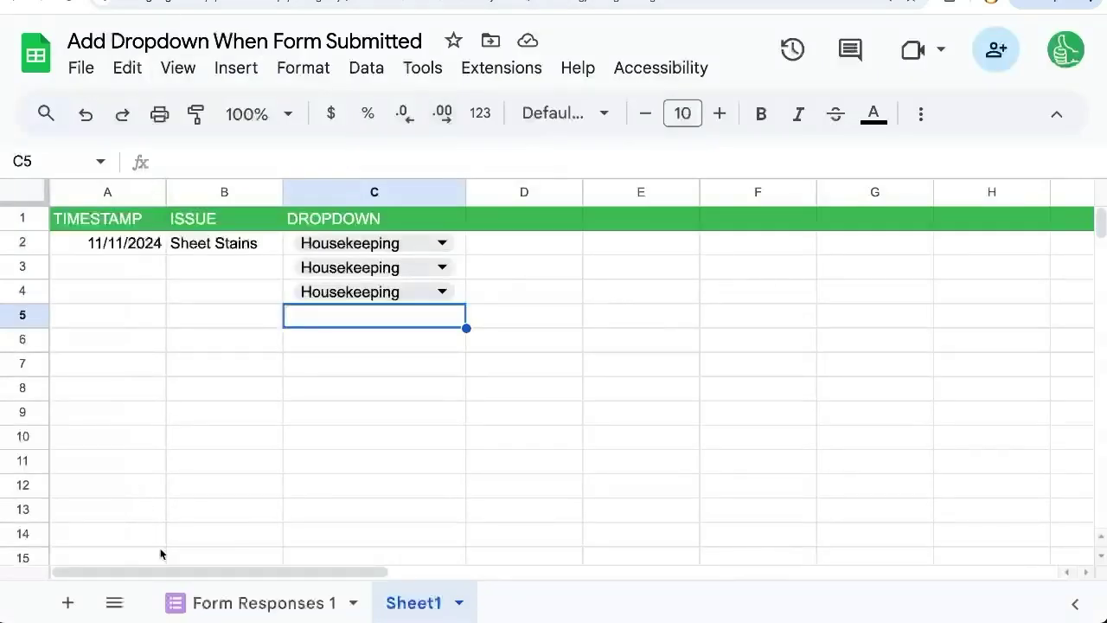
# - Review the Form Responses 1 sheet, checking the Stain on Bedsheet response and column C
pyautogui.click(250, 603)
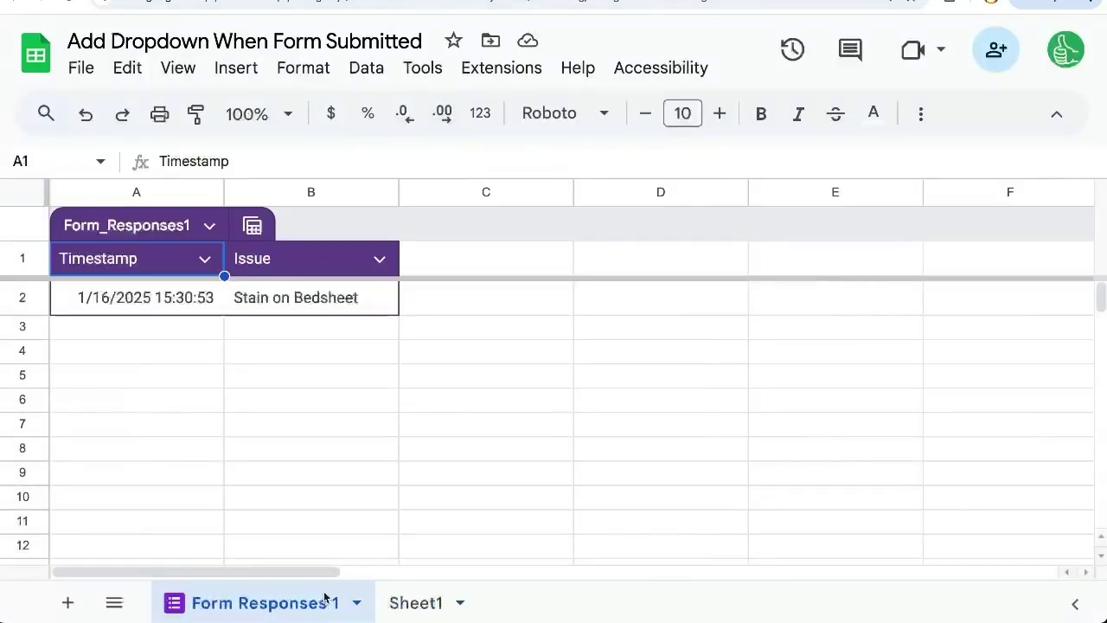
pyautogui.click(286, 338)
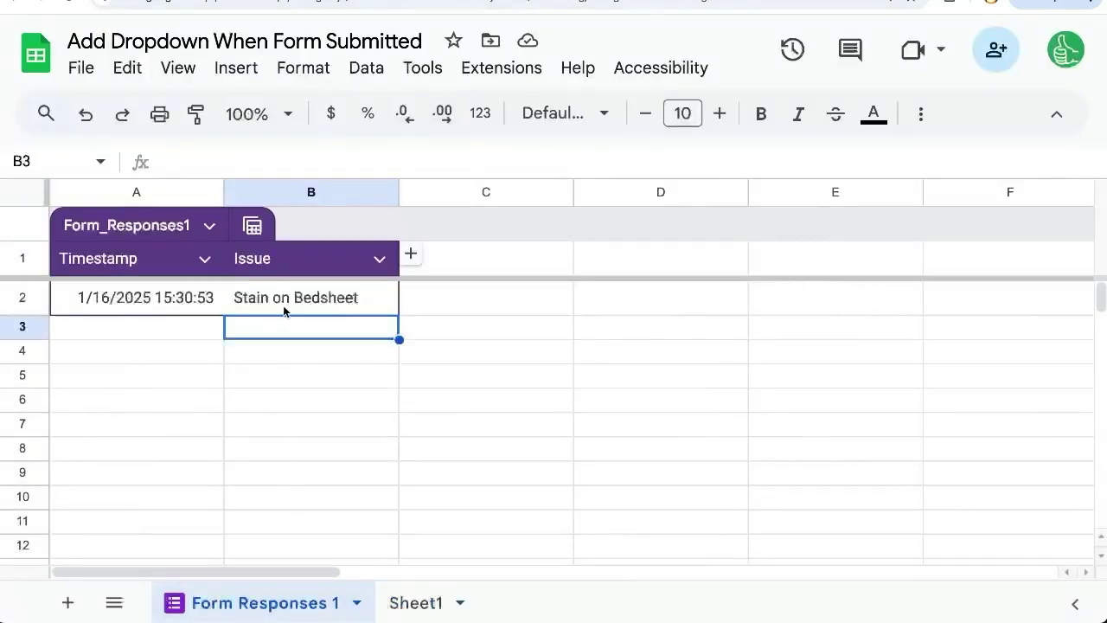
pyautogui.click(316, 305)
pyautogui.click(432, 295)
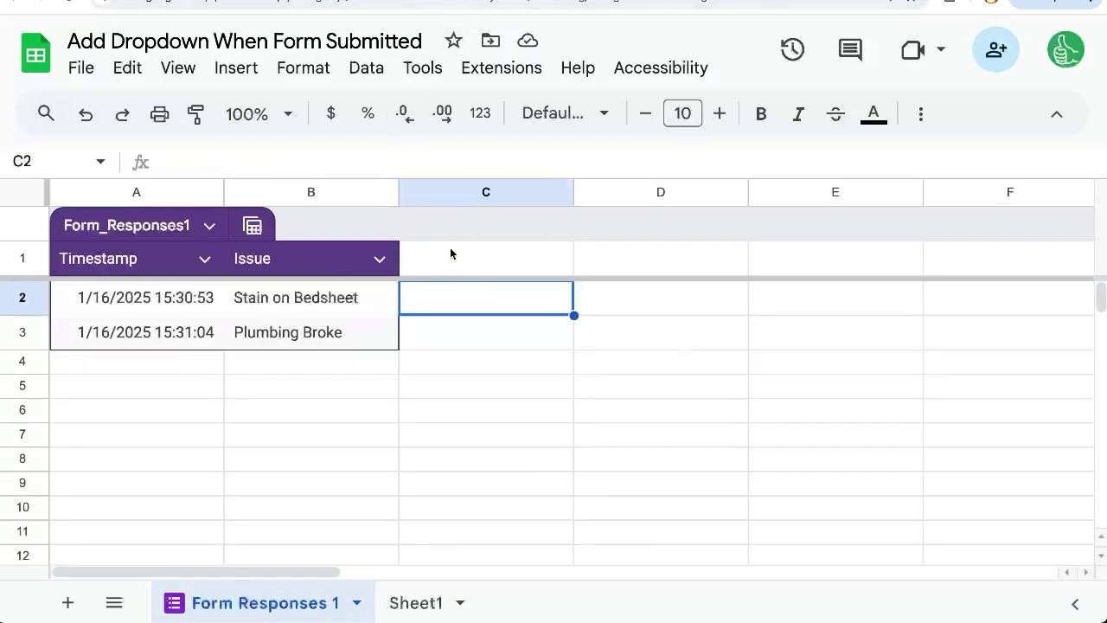
pyautogui.moveTo(449, 251); pyautogui.dragTo(449, 331)
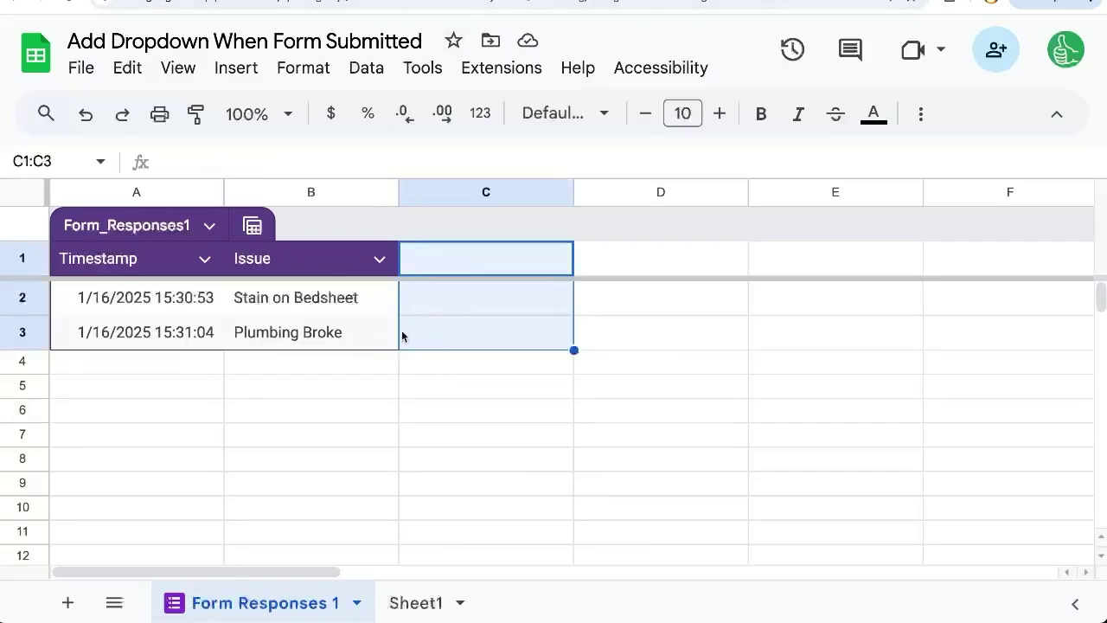
pyautogui.click(289, 303)
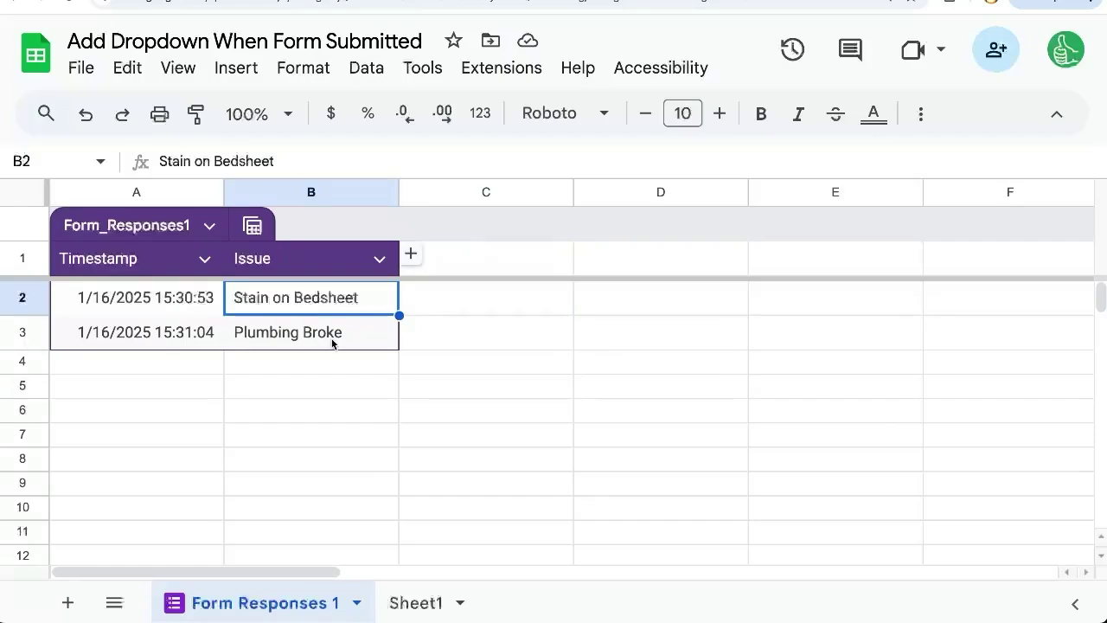
# - Add a new sheet named DEPARTMENTS
pyautogui.click(67, 603)
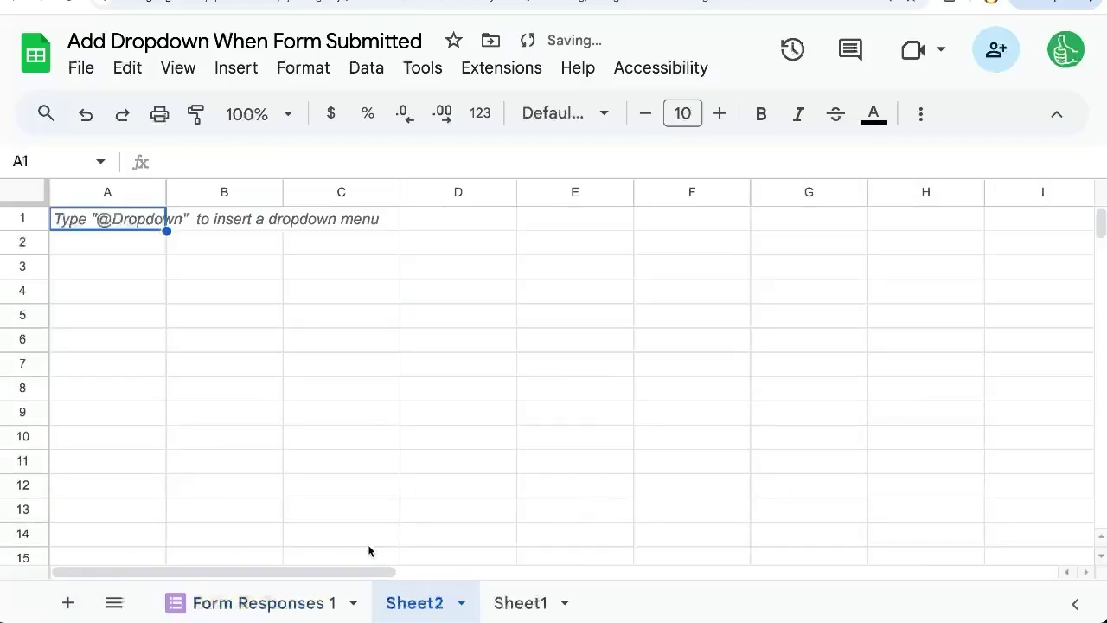
pyautogui.doubleClick(415, 603)
pyautogui.write('DEPARTMENTS')
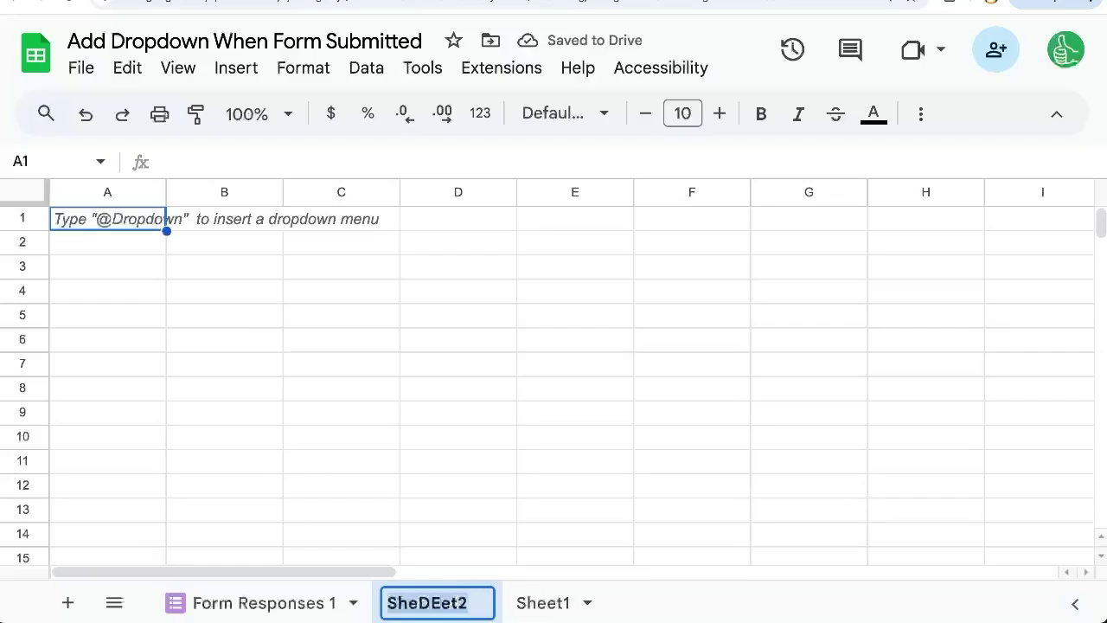
pyautogui.click(156, 236)
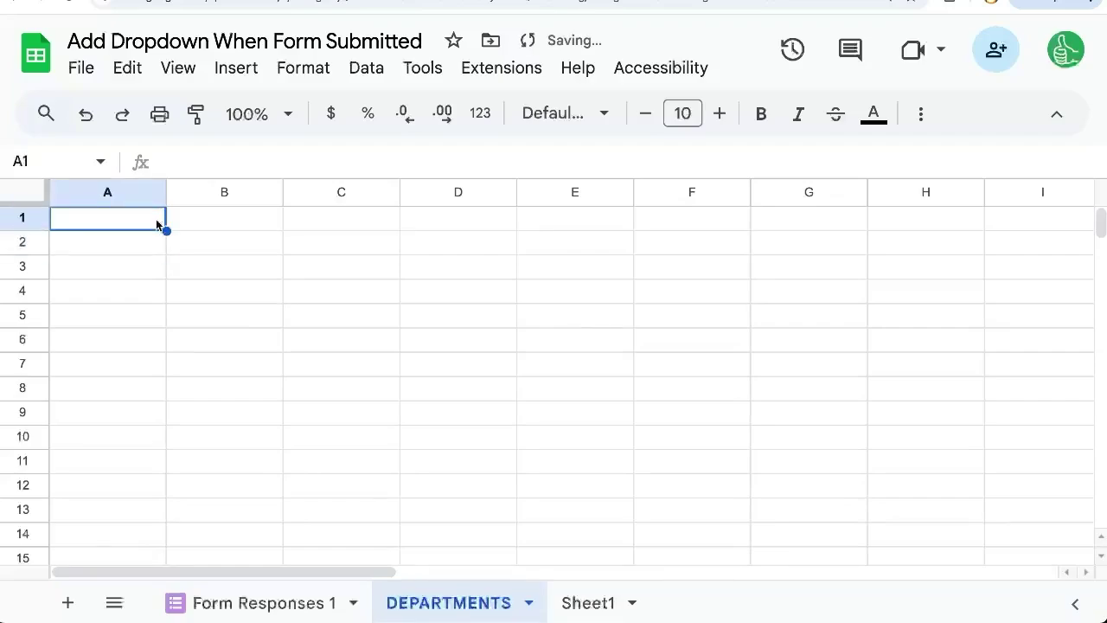
# - Enter Housekeeping, Engineering and Concierge in A1:A3 of DEPARTMENTS
pyautogui.write('Housekeeping')
pyautogui.press('Return')
pyautogui.write('Engineering')
pyautogui.press('Return')
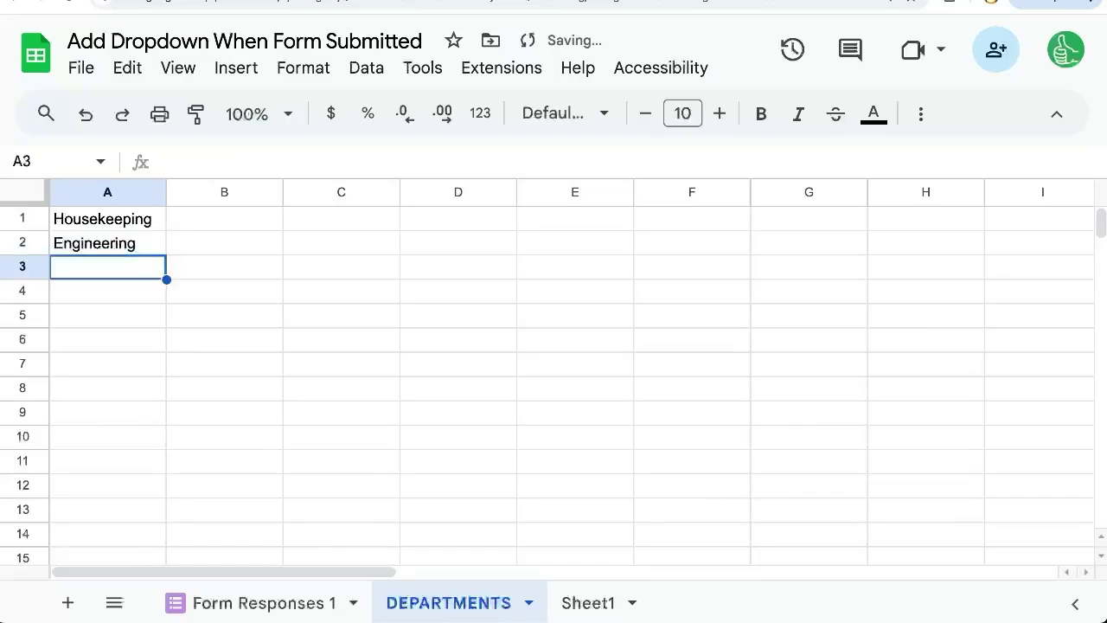
pyautogui.write('Concierge')
pyautogui.moveTo(103, 219); pyautogui.dragTo(104, 268)
pyautogui.click(490, 69)
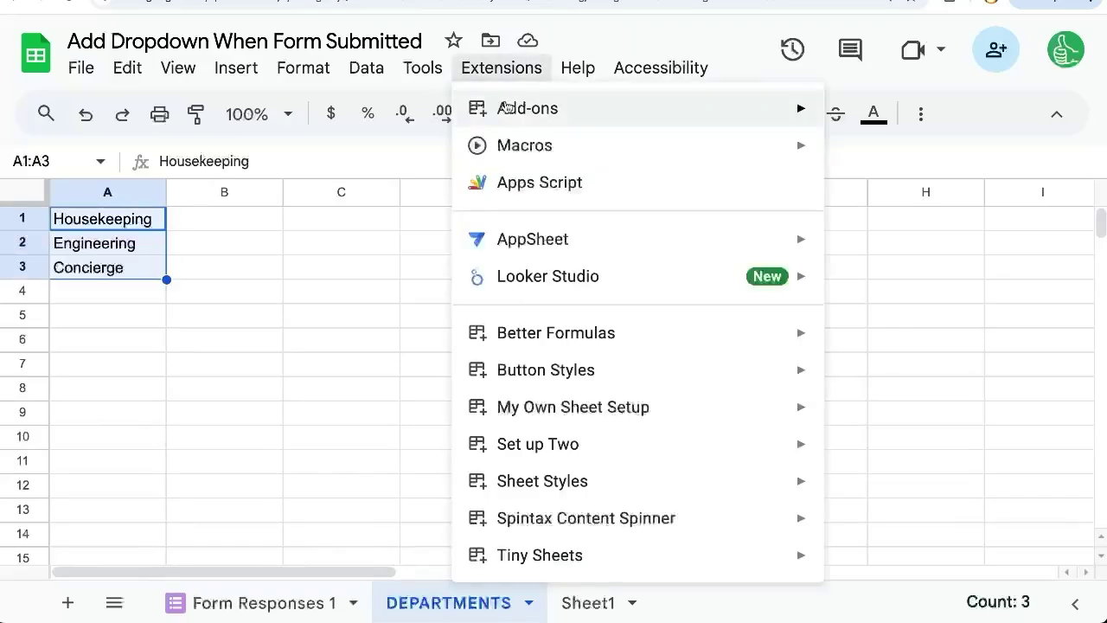
# - In the Apps Script editor, rename myFunction to insertDropdown with parameter e
pyautogui.click(518, 183)
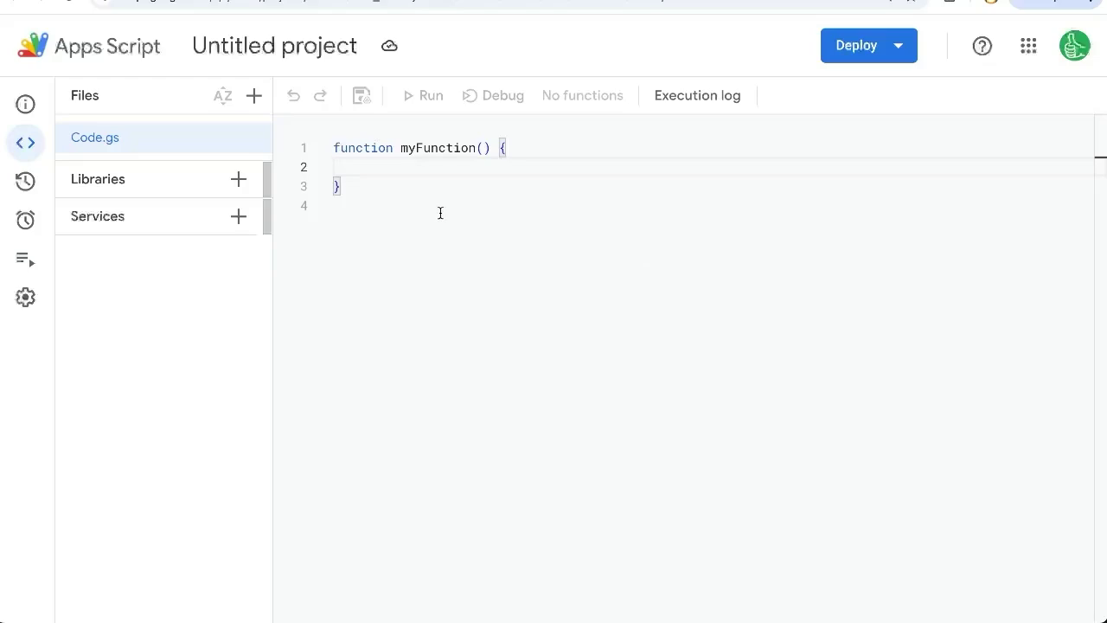
pyautogui.moveTo(435, 163); pyautogui.dragTo(428, 157)
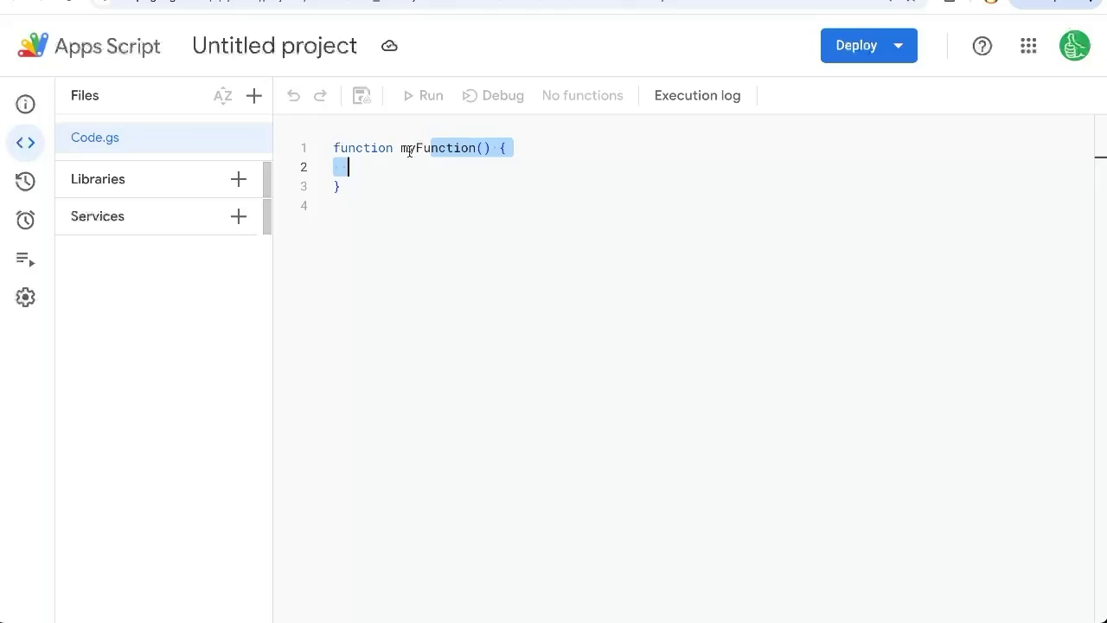
pyautogui.click(422, 151)
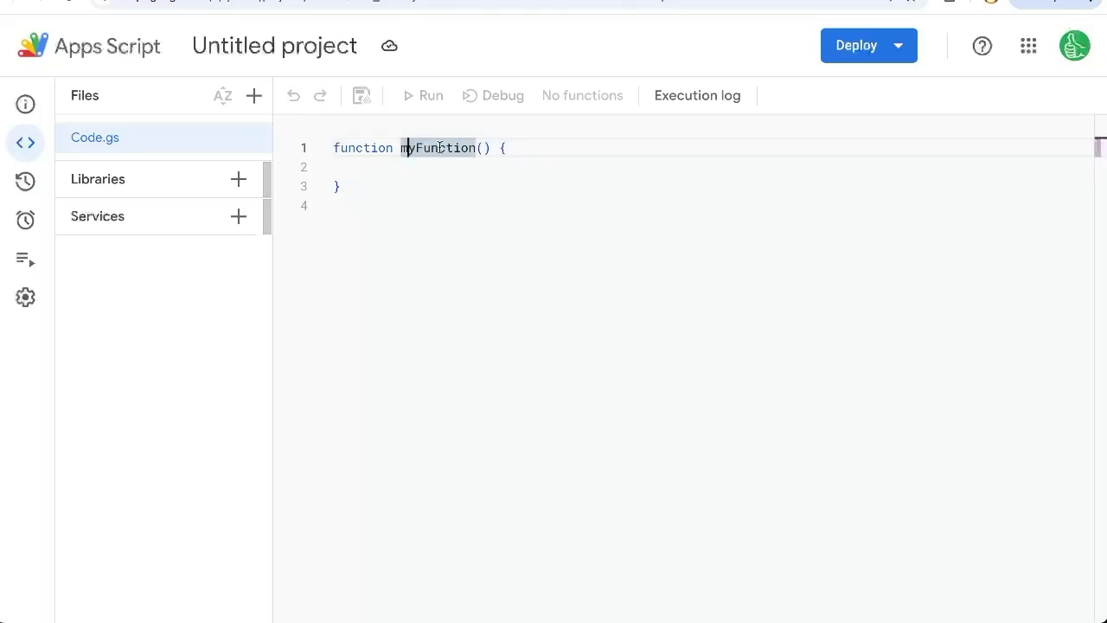
pyautogui.doubleClick(439, 148)
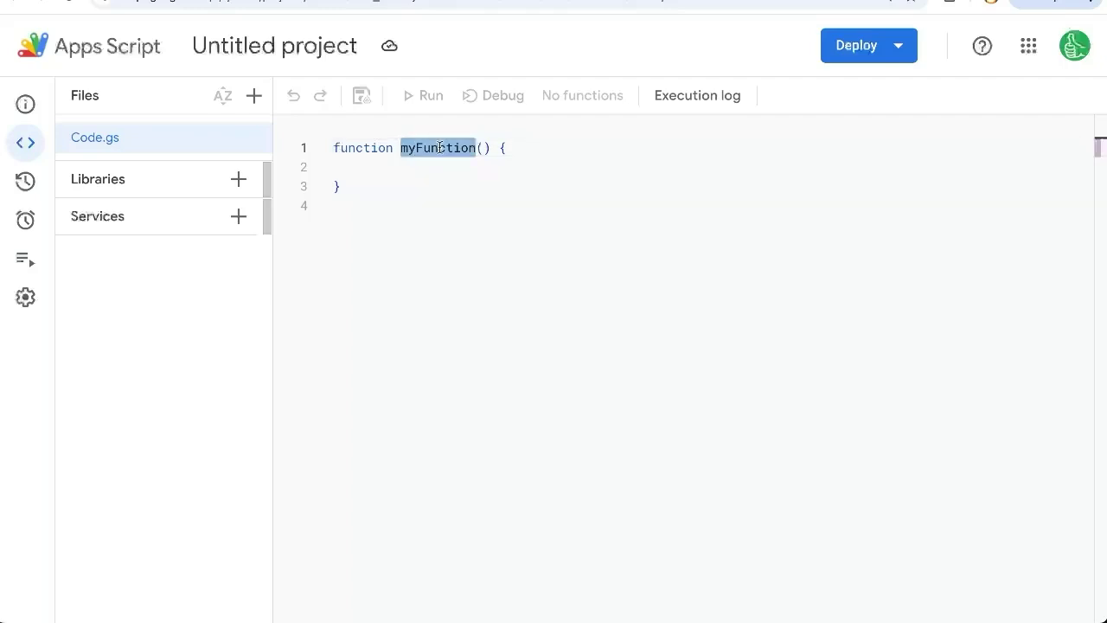
pyautogui.write('insertDropdown')
pyautogui.press('Right')
pyautogui.write('e')
pyautogui.write('vent')
pyautogui.press('BackSpace')
pyautogui.press('BackSpace')
pyautogui.press('BackSpace')
pyautogui.press('Down')
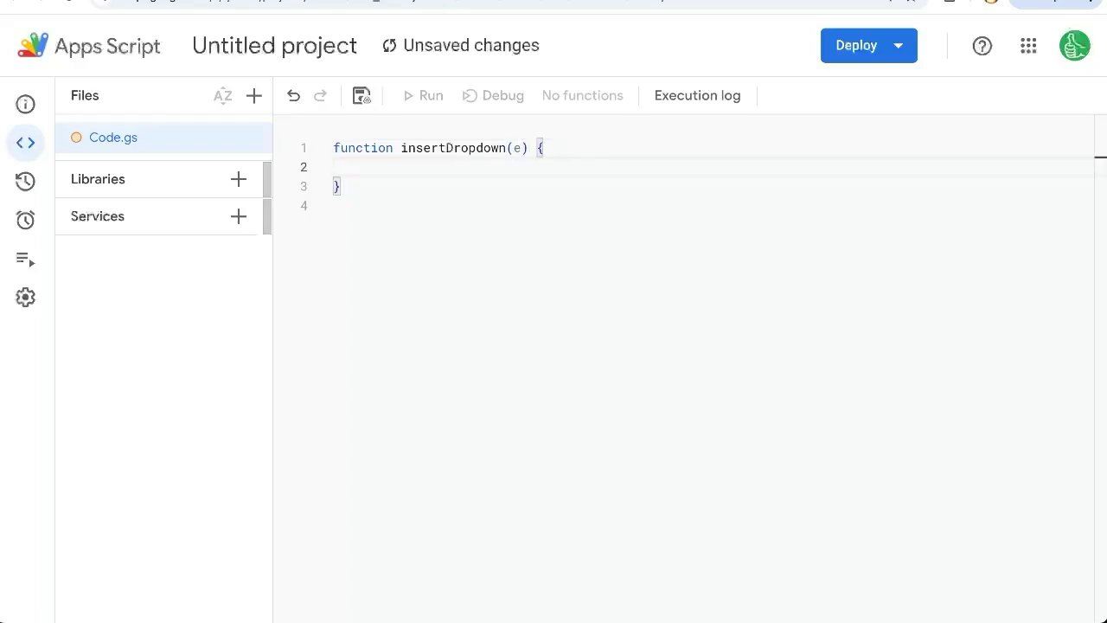
# - Add the line var row = e.range.getRow() as the function's first statement
pyautogui.hotkey('ctrl', '+')
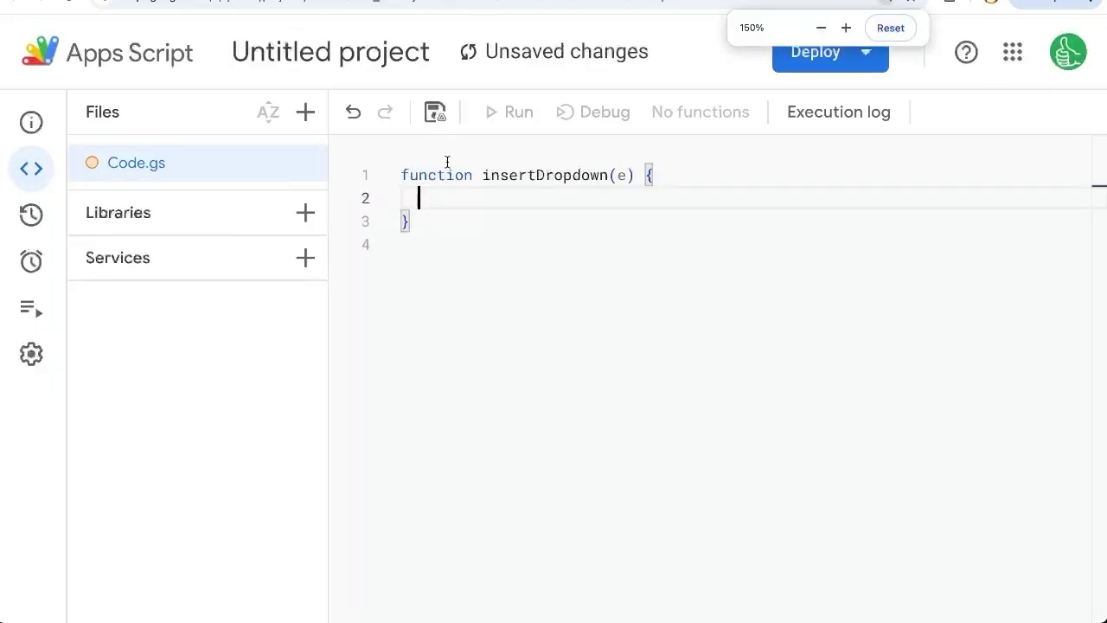
pyautogui.write('var row = ')
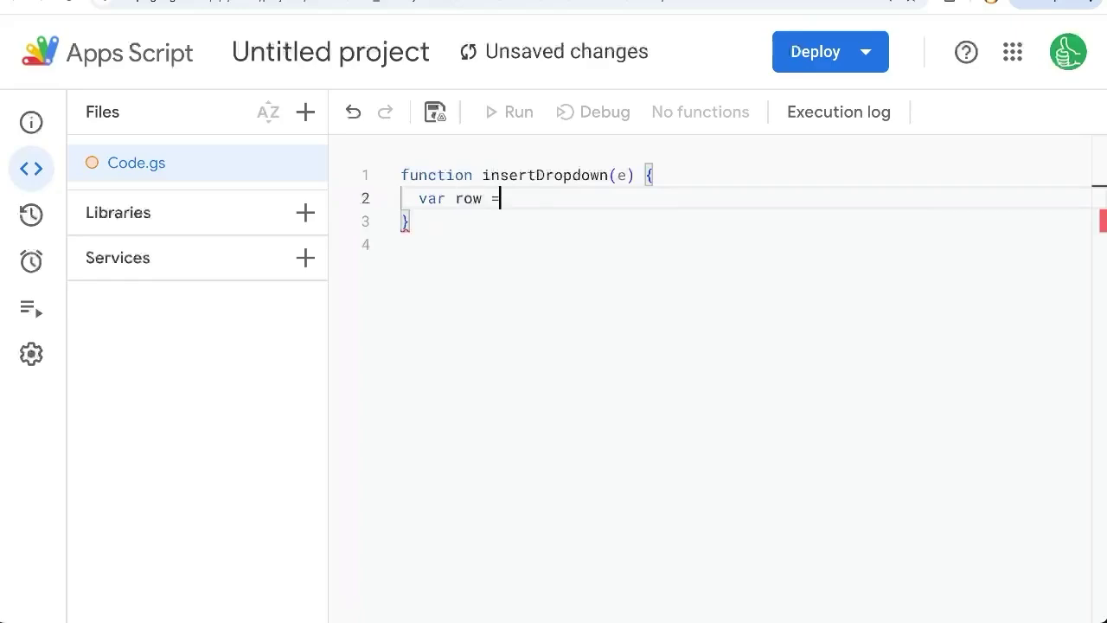
pyautogui.write('e.range.getRow()')
pyautogui.moveTo(483, 174); pyautogui.dragTo(608, 175)
pyautogui.click(620, 174)
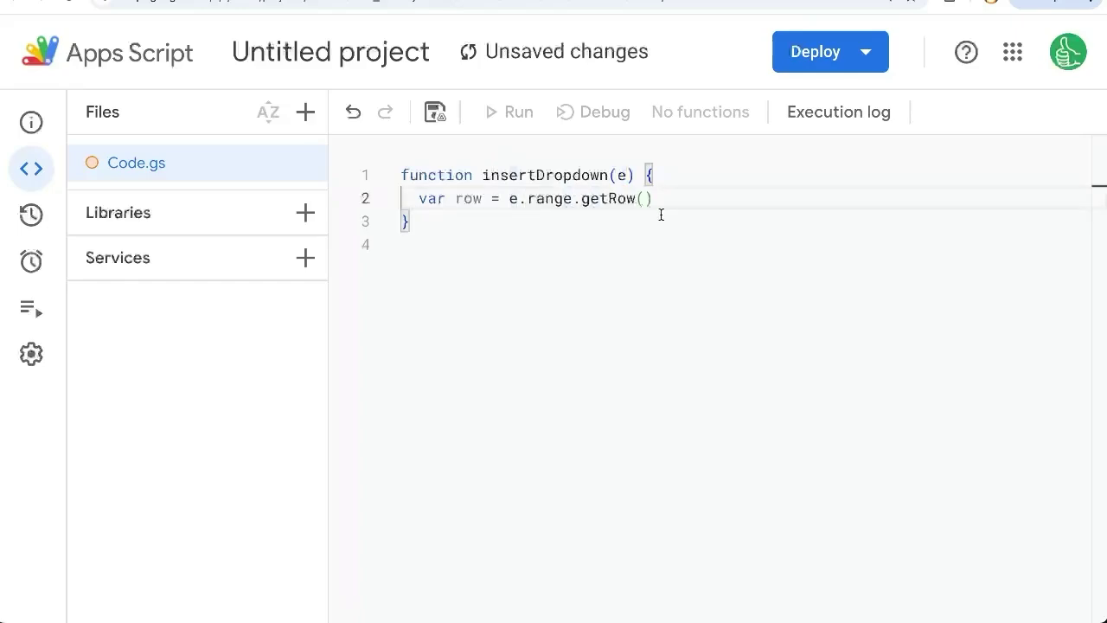
pyautogui.moveTo(660, 201); pyautogui.dragTo(528, 201)
pyautogui.click(699, 201)
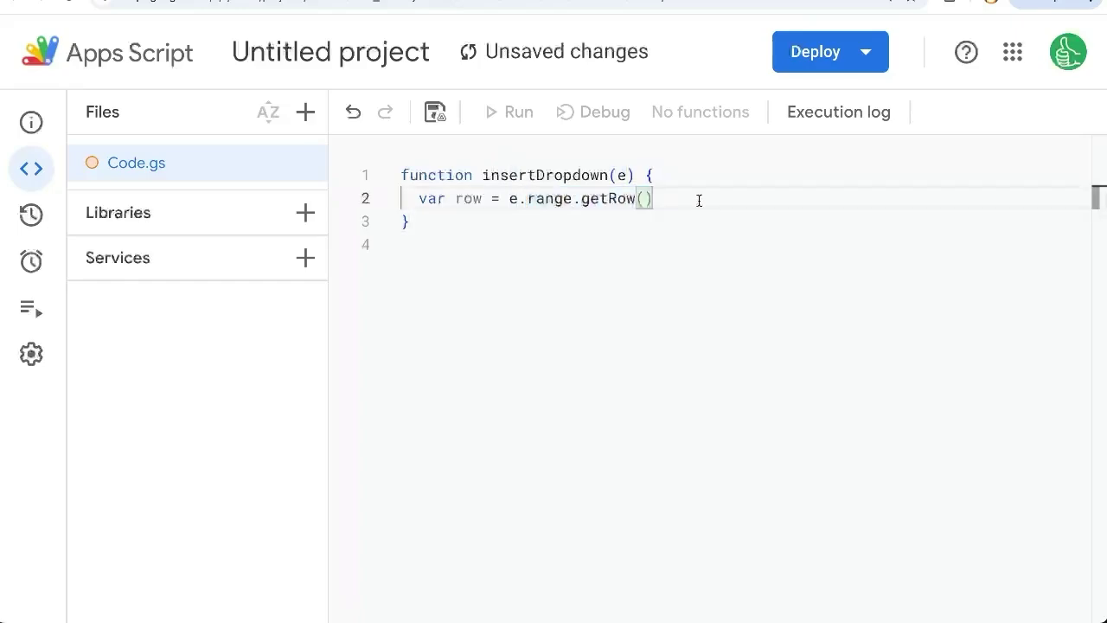
# - Add the line var sheet = e.range.getSheet()
pyautogui.press('Return')
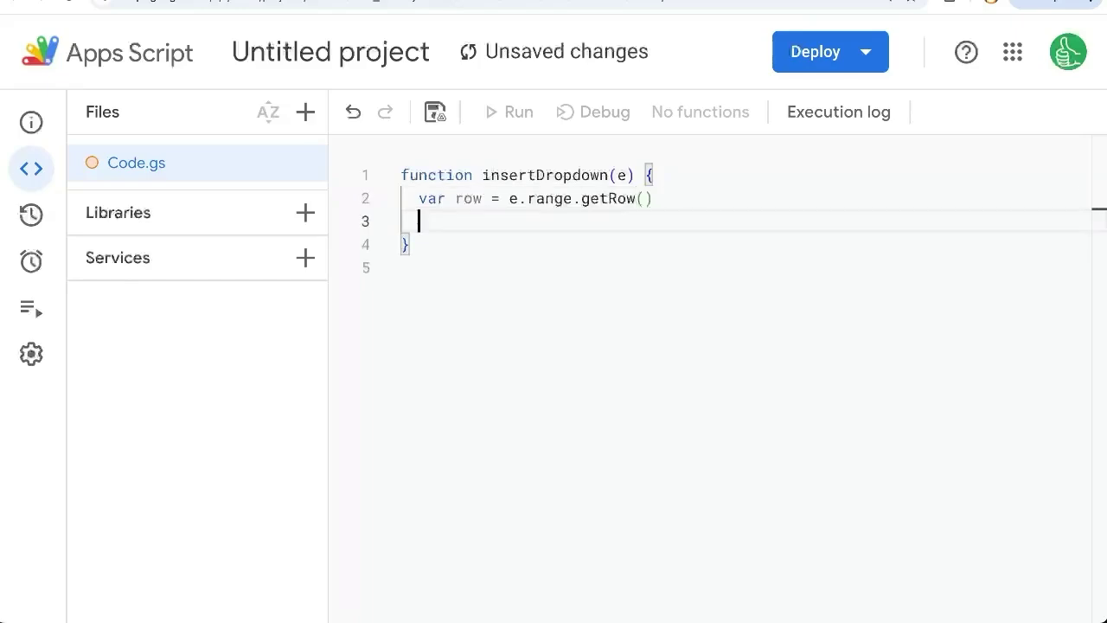
pyautogui.write('var sheet = e.')
pyautogui.write('range.getSheet()')
pyautogui.press('Return')
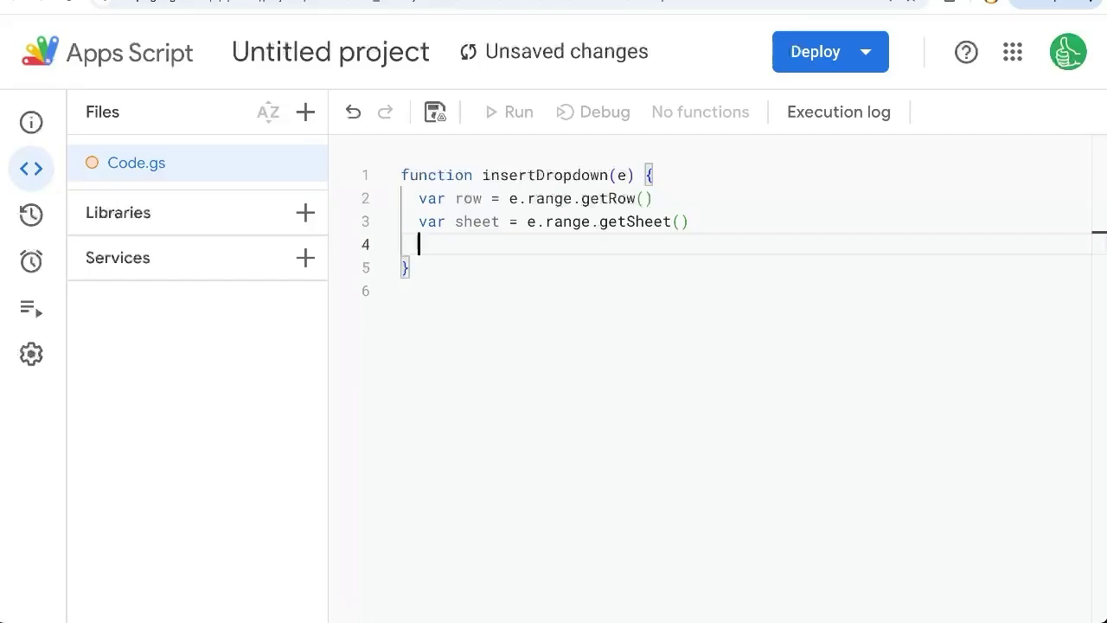
# - Set dropdownRange to column A:A of the DEPARTMENTS sheet via getSheetByName
pyautogui.write('var dropd')
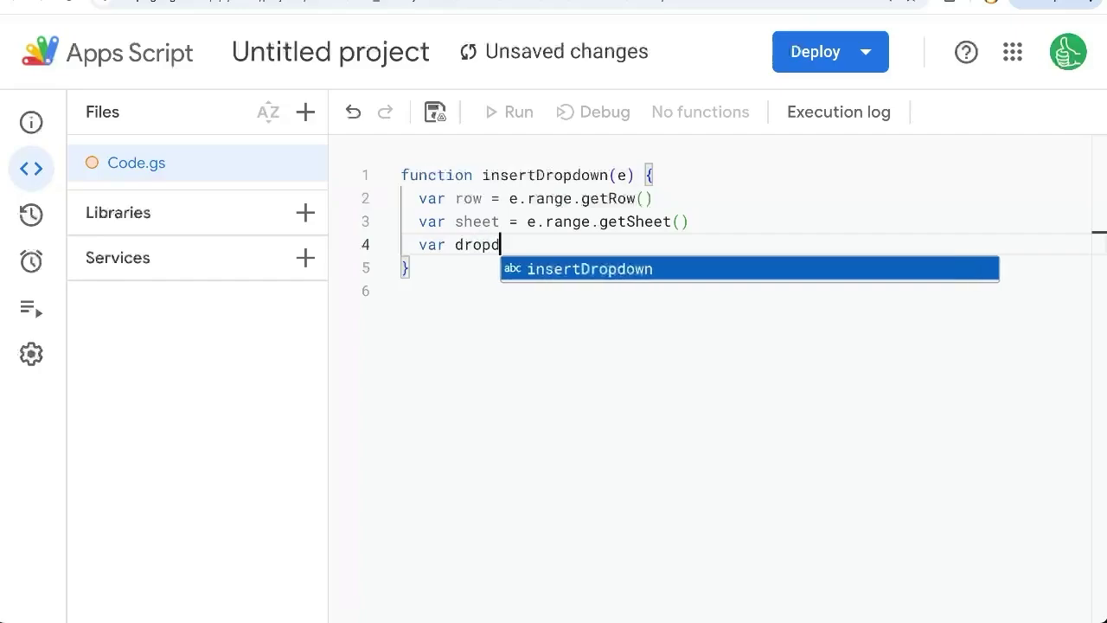
pyautogui.write('ownRange = Spread')
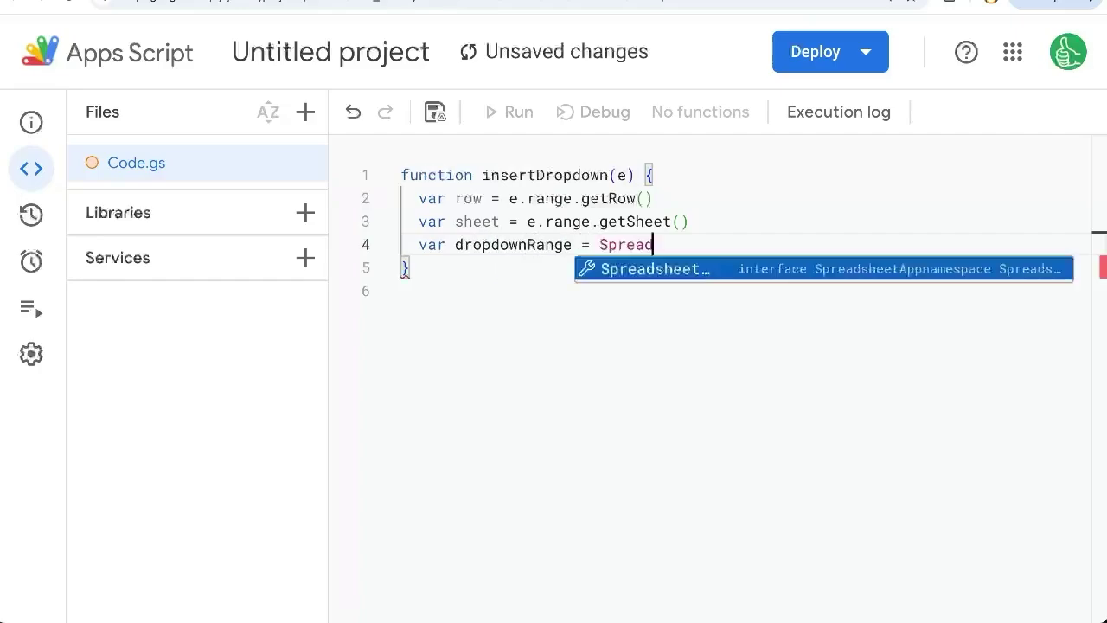
pyautogui.press('Return')
pyautogui.write('.get')
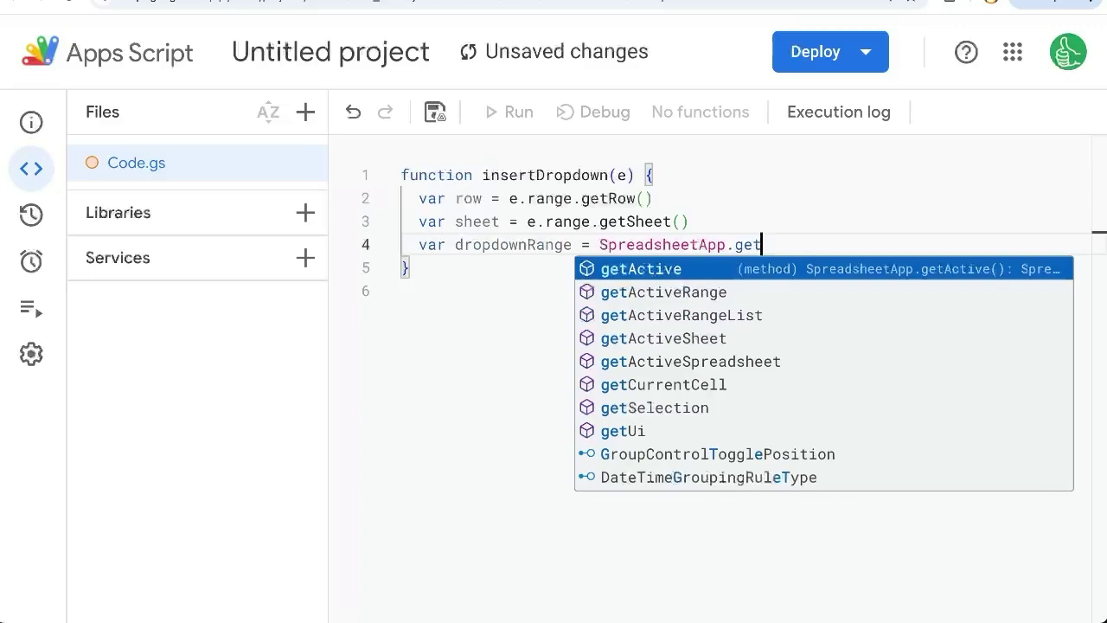
pyautogui.press('Down')
pyautogui.press('Down')
pyautogui.press('Down')
pyautogui.press('Down')
pyautogui.press('Return')
pyautogui.write('().')
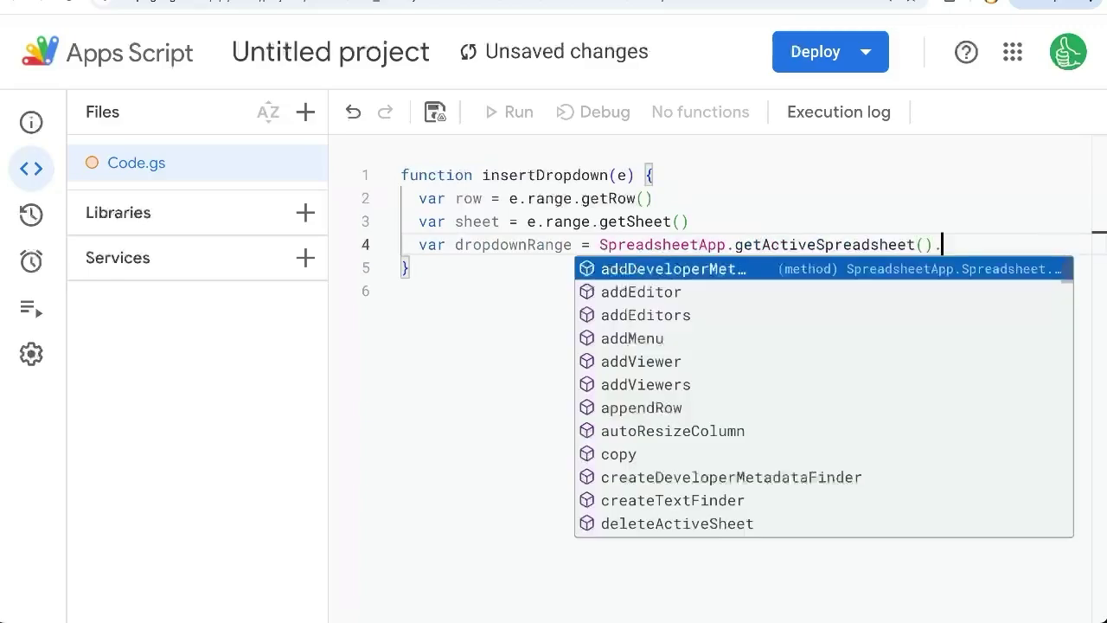
pyautogui.write('getSheet')
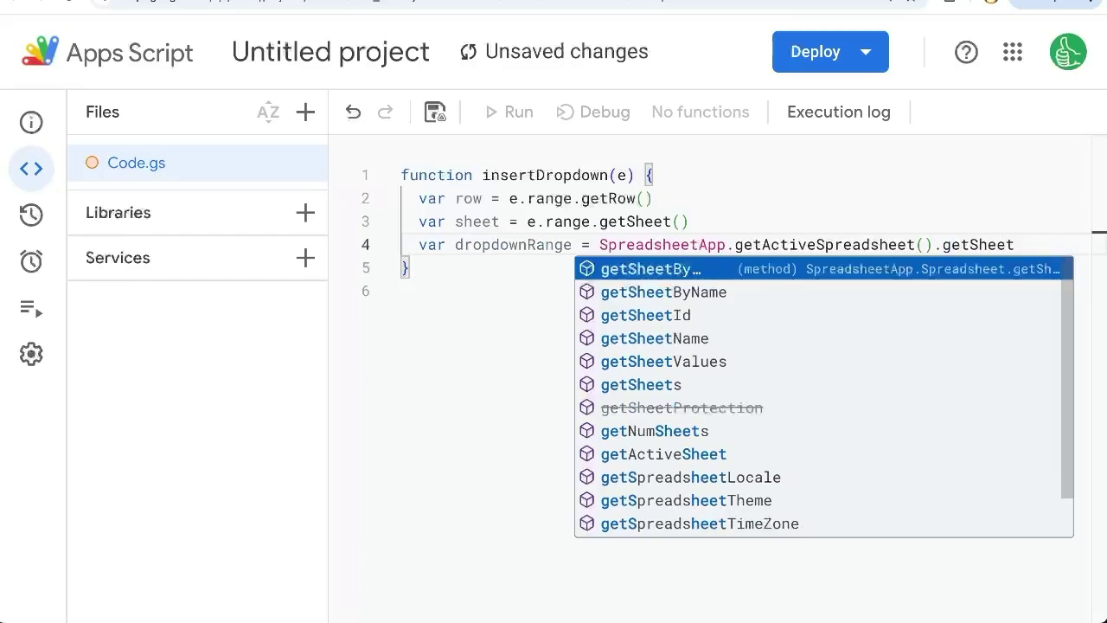
pyautogui.press('Return')
pyautogui.write('("DEPARTMENTS')
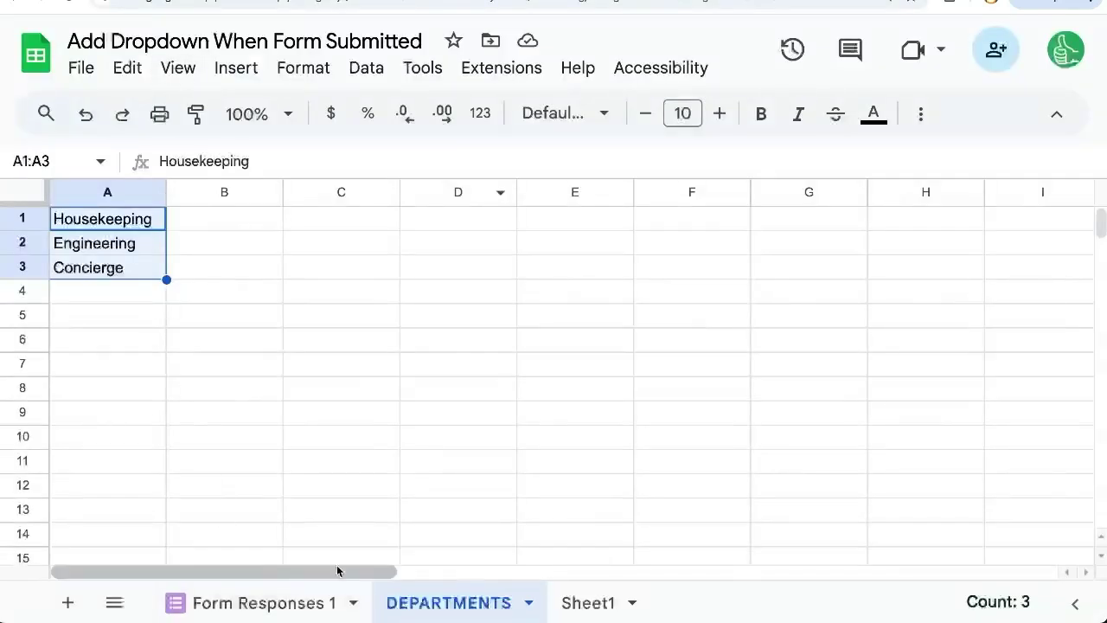
pyautogui.doubleClick(415, 601)
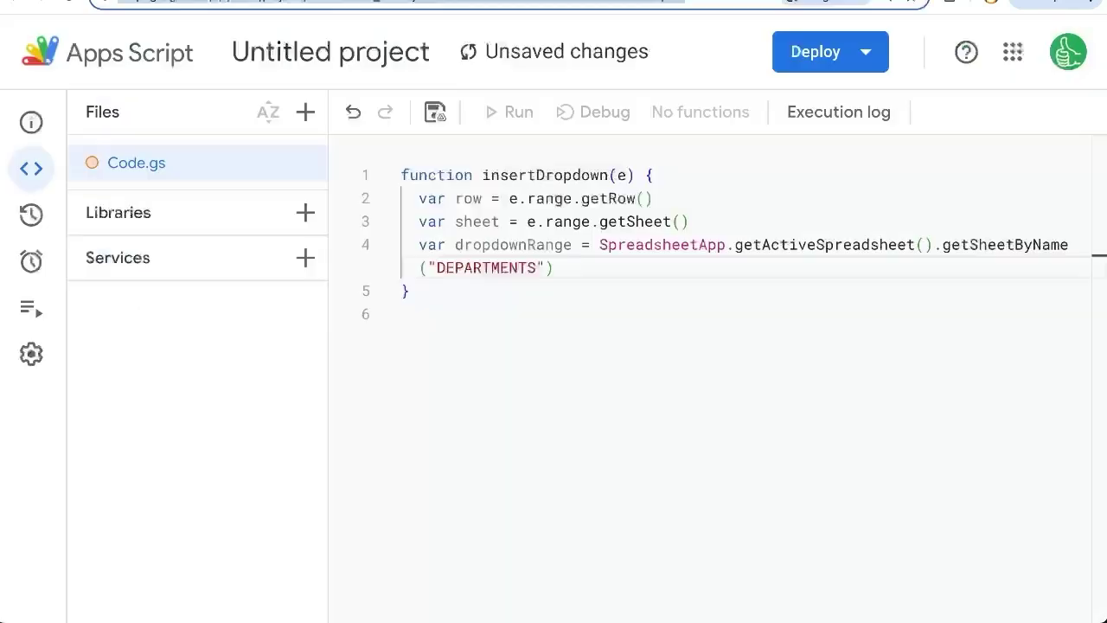
pyautogui.write('.getRan')
pyautogui.press('Return')
pyautogui.write('("A:A')
pyautogui.press('End')
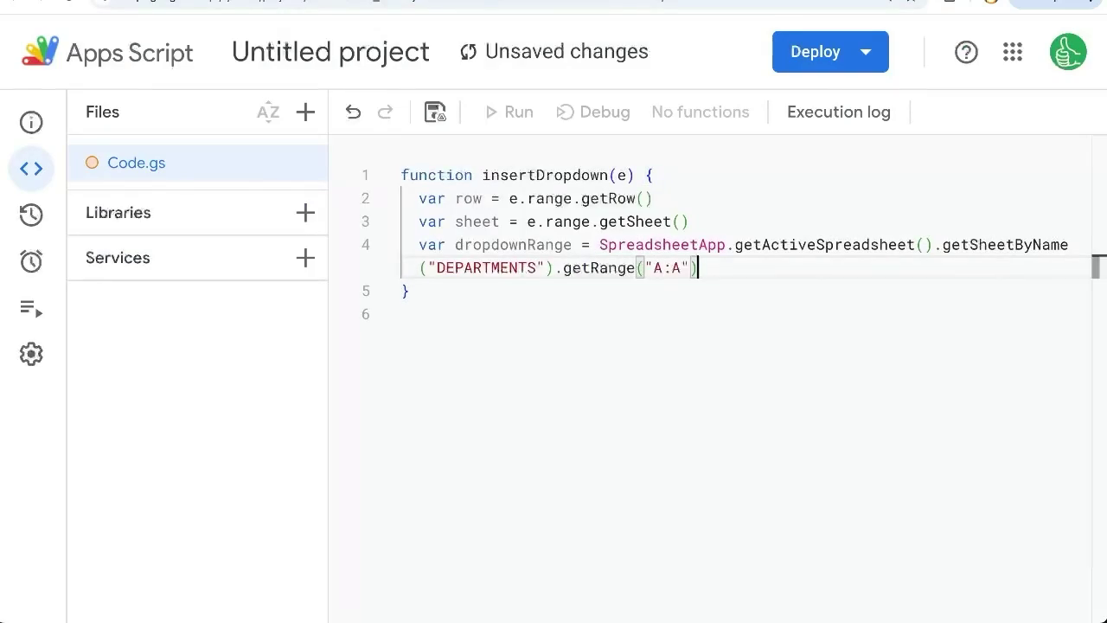
pyautogui.press('Return')
pyautogui.press('Return')
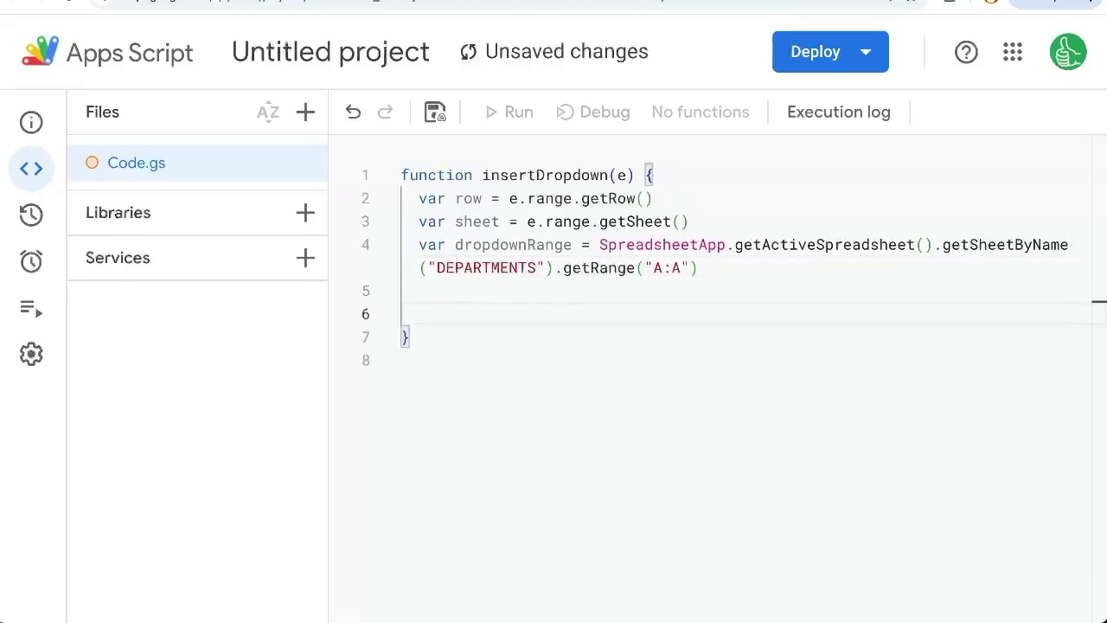
# - Build rule with newDataValidation().requireValueInRange(dropdownRange, true).build()
pyautogui.press('Up')
pyautogui.write('var rule')
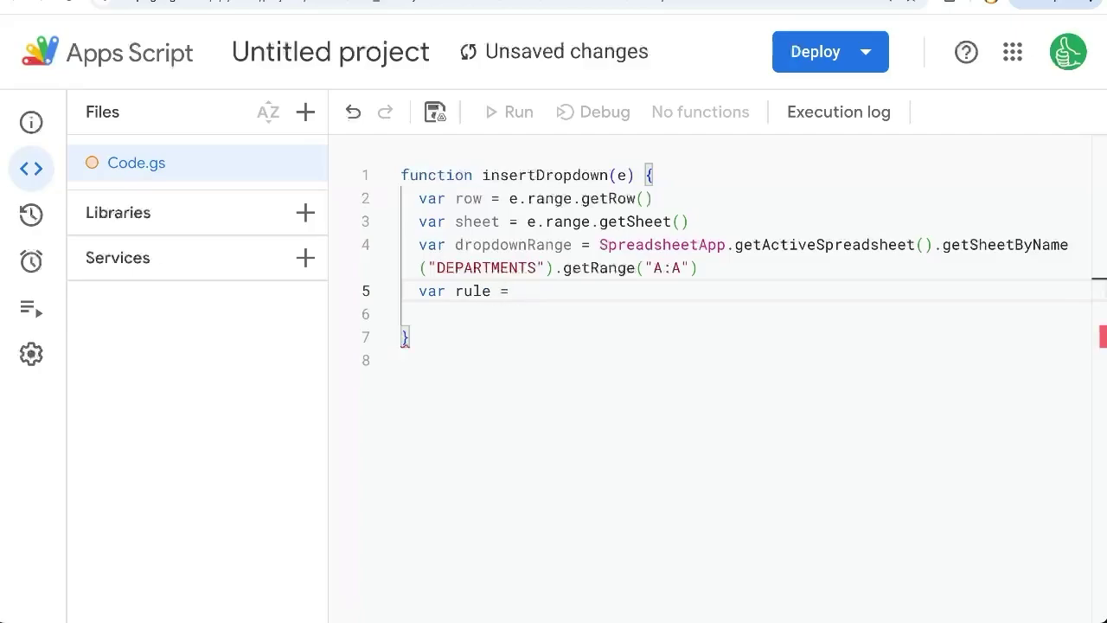
pyautogui.write('SpreadsheetApp.newDataValidation')
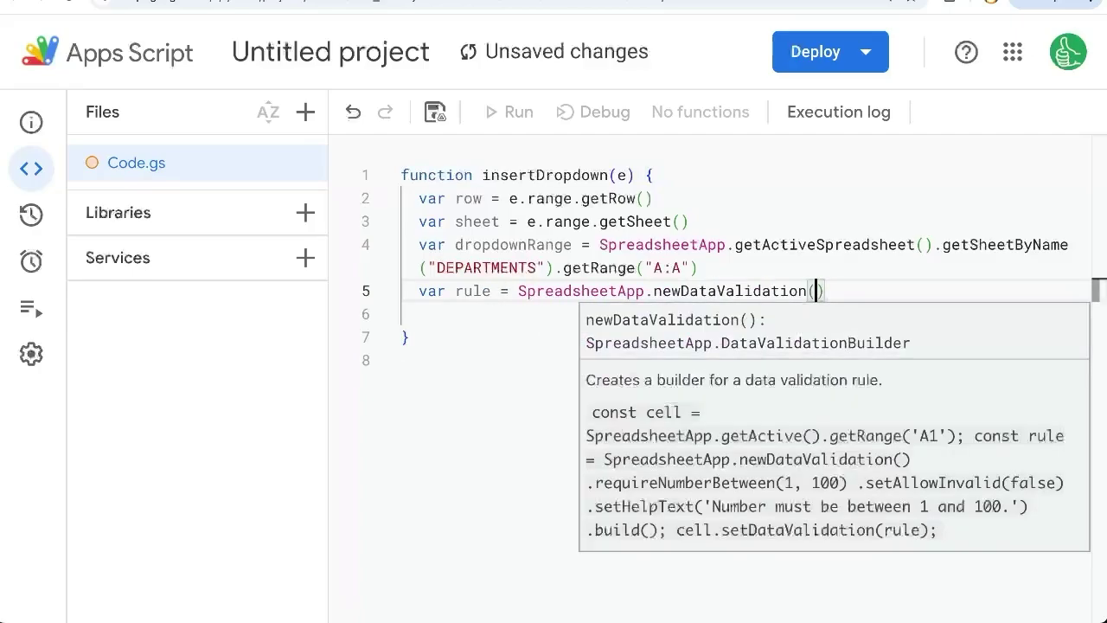
pyautogui.write('().requ')
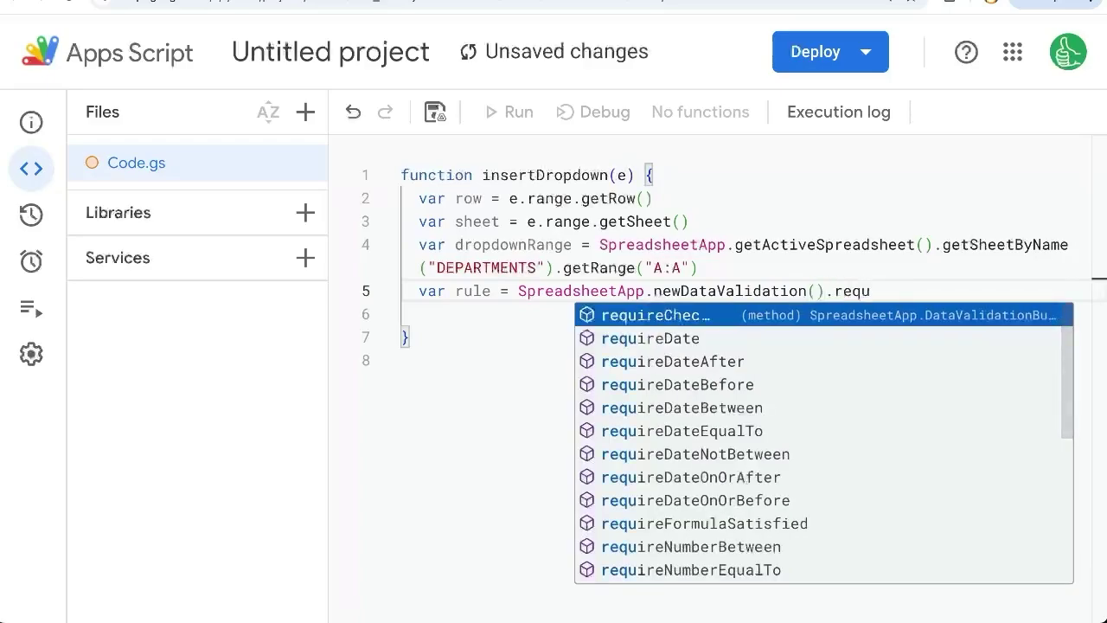
pyautogui.write('ireValueInRange(')
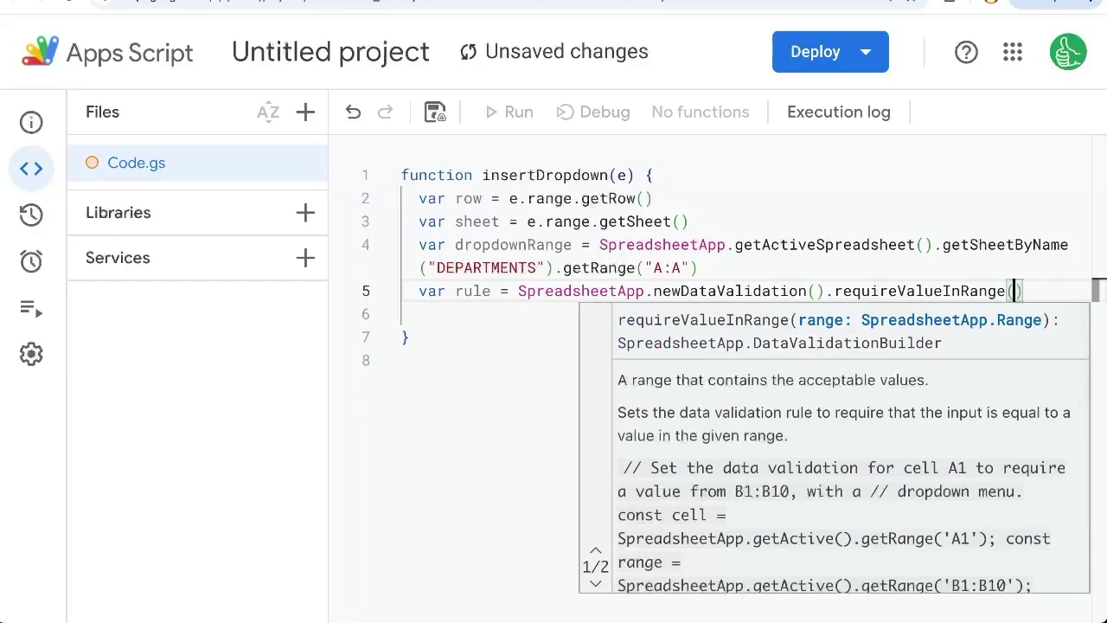
pyautogui.write('drop')
pyautogui.press('Return')
pyautogui.write(',true')
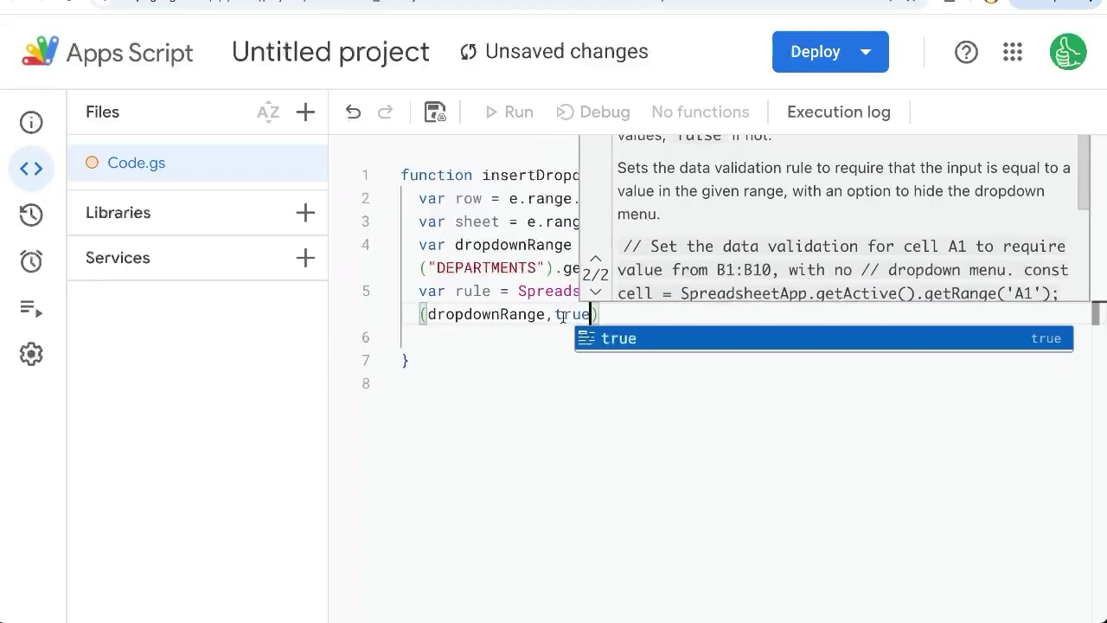
pyautogui.click(548, 314)
pyautogui.click(605, 315)
pyautogui.write('.')
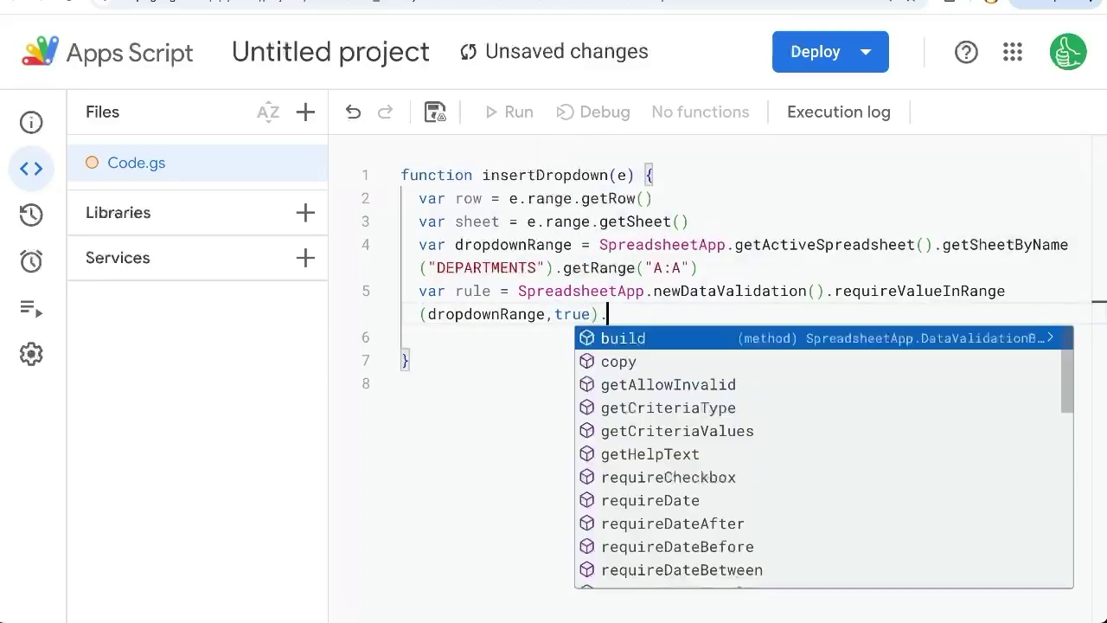
pyautogui.write('build')
pyautogui.press('Return')
pyautogui.moveTo(671, 314); pyautogui.dragTo(535, 291)
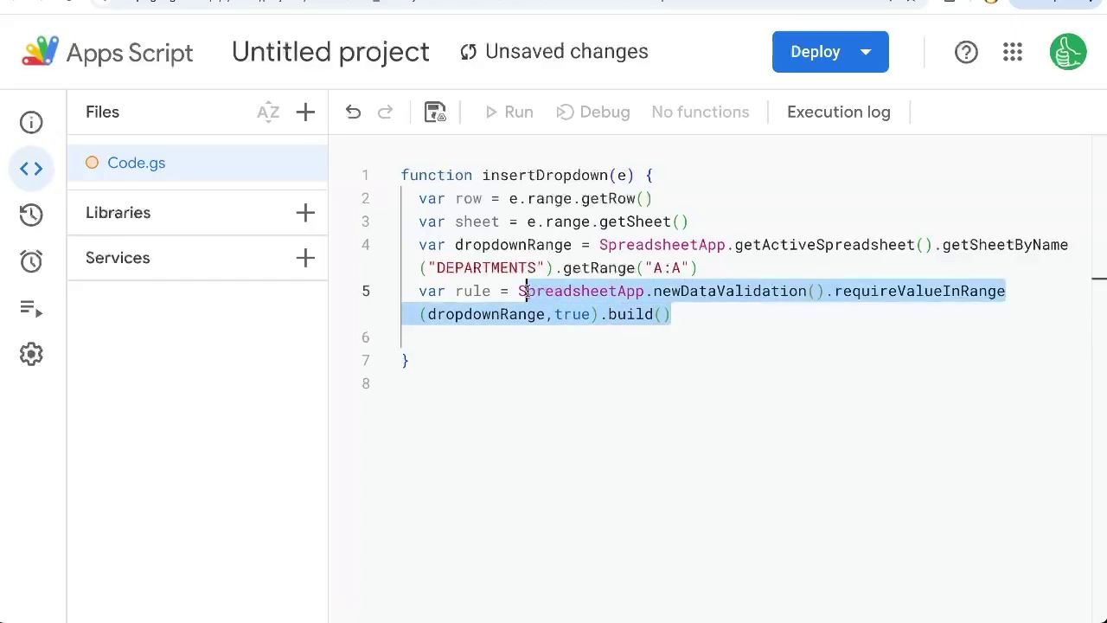
pyautogui.click(674, 315)
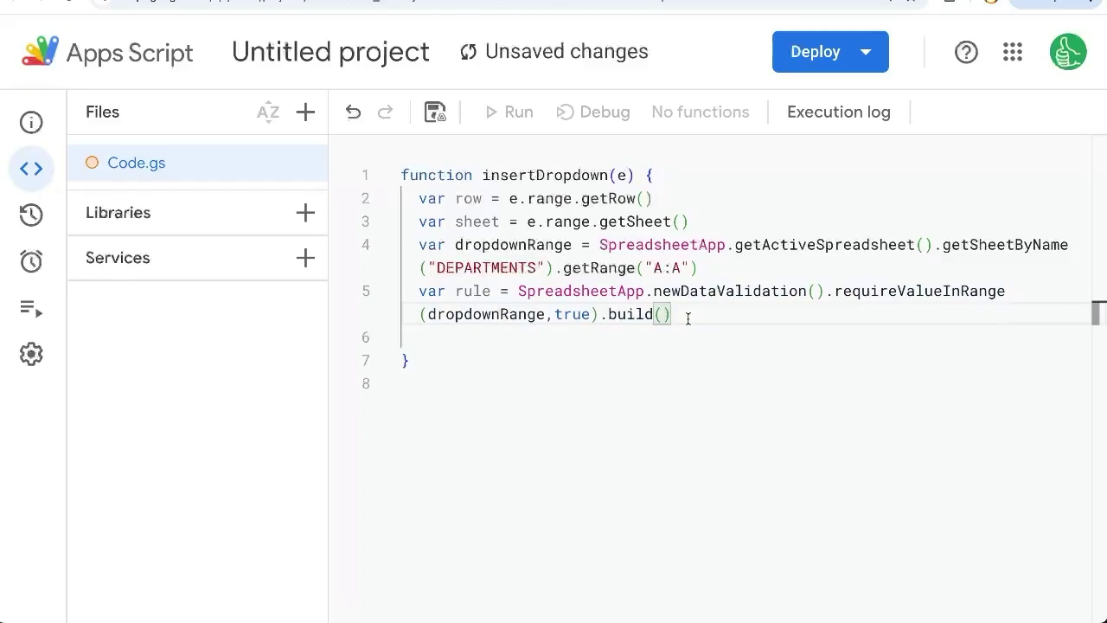
# - Add sheet.getRange(row, 3).setDataValidation(rule) to apply the dropdown in column C
pyautogui.press('Return')
pyautogui.press('Return')
pyautogui.write('she')
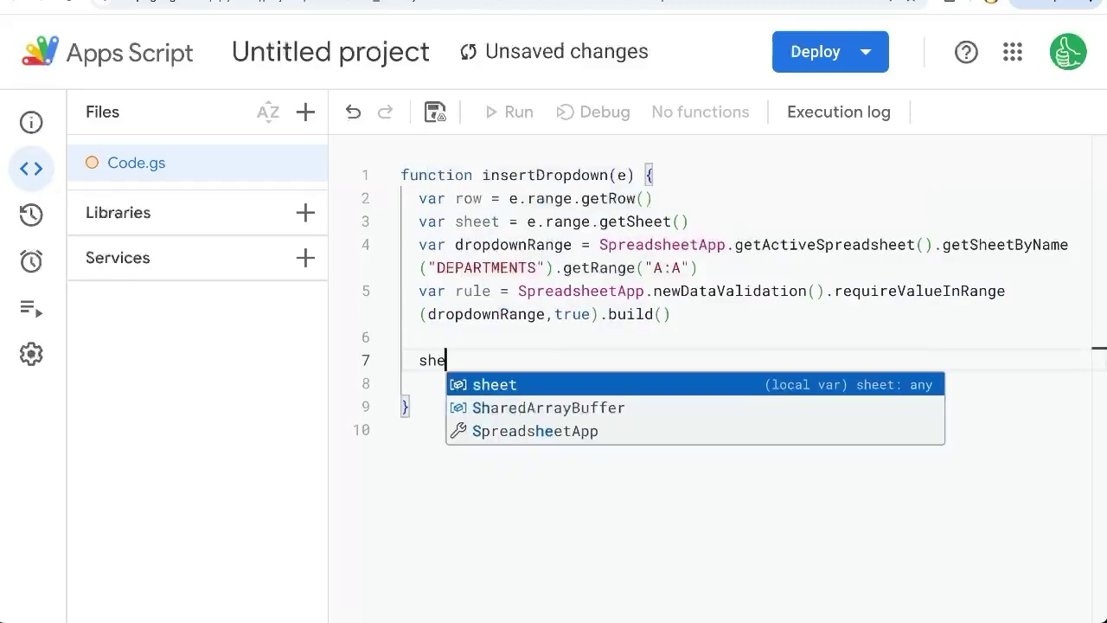
pyautogui.write('t')
pyautogui.press('BackSpace')
pyautogui.write('et')
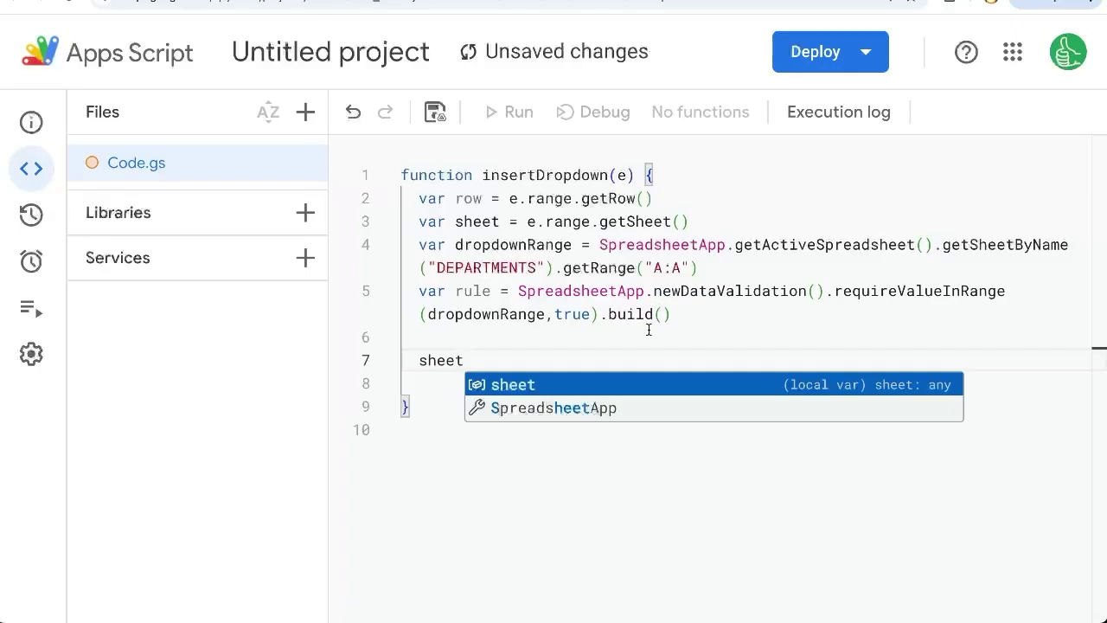
pyautogui.write('.getRange(row,')
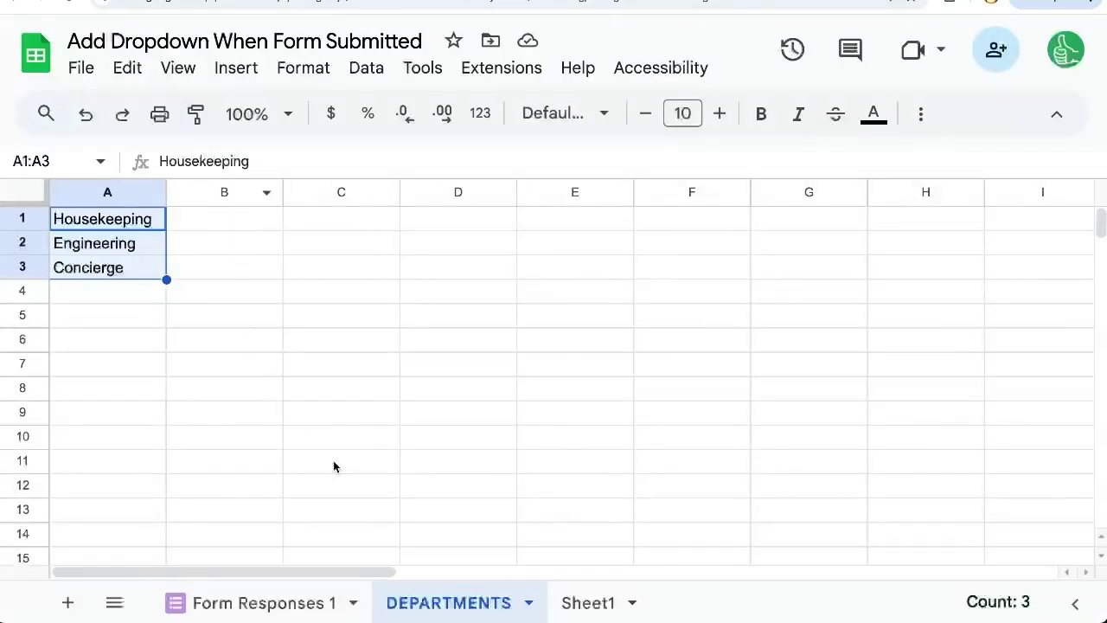
pyautogui.click(200, 600)
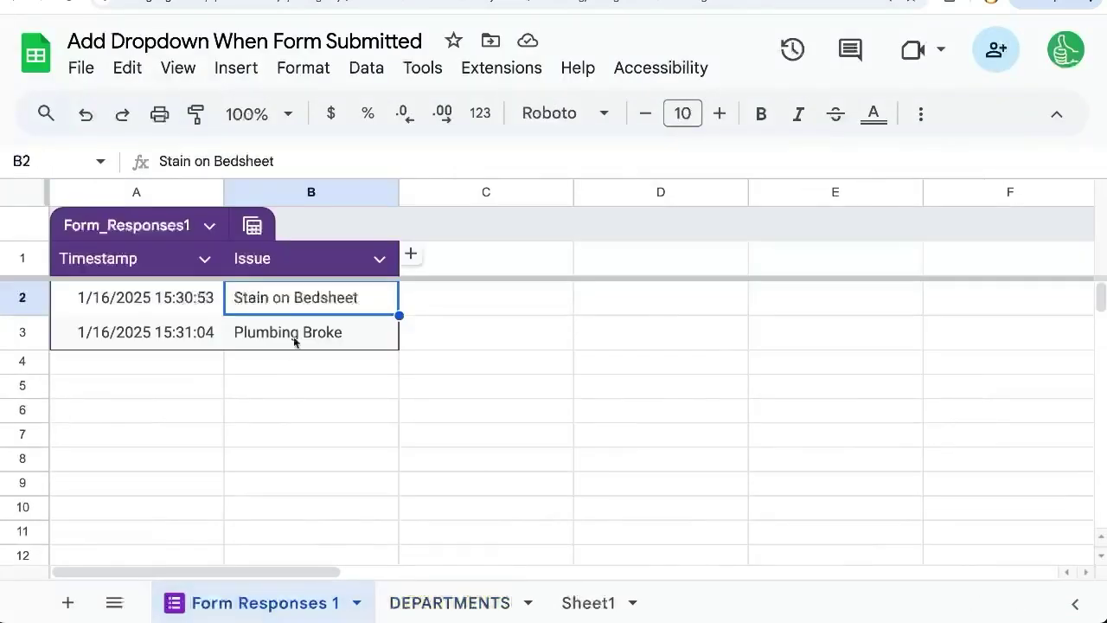
pyautogui.click(481, 257)
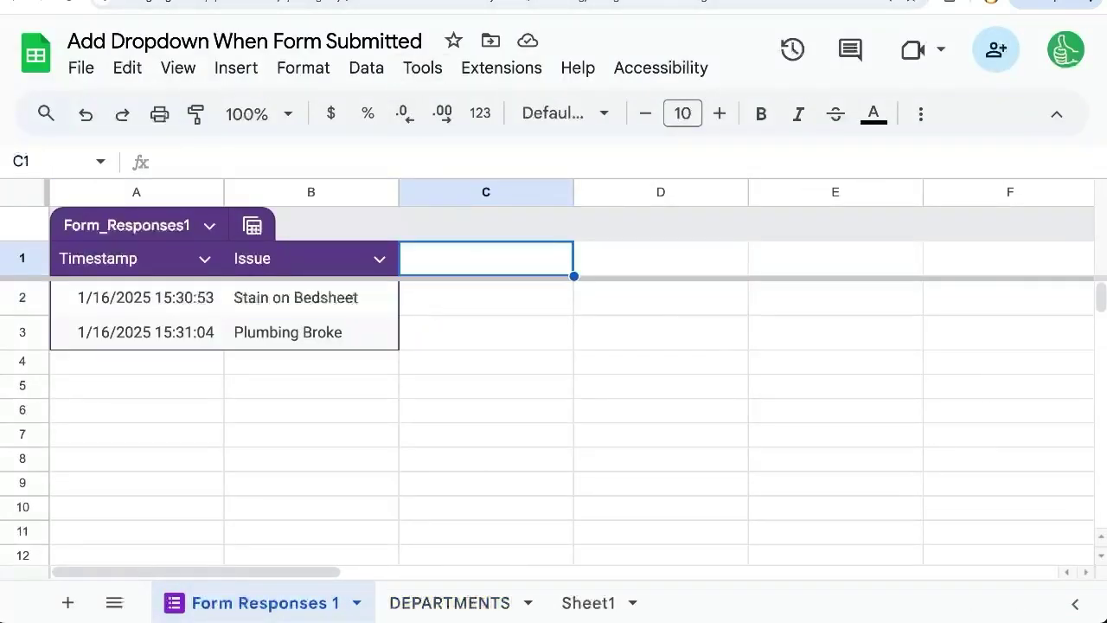
pyautogui.write('3)')
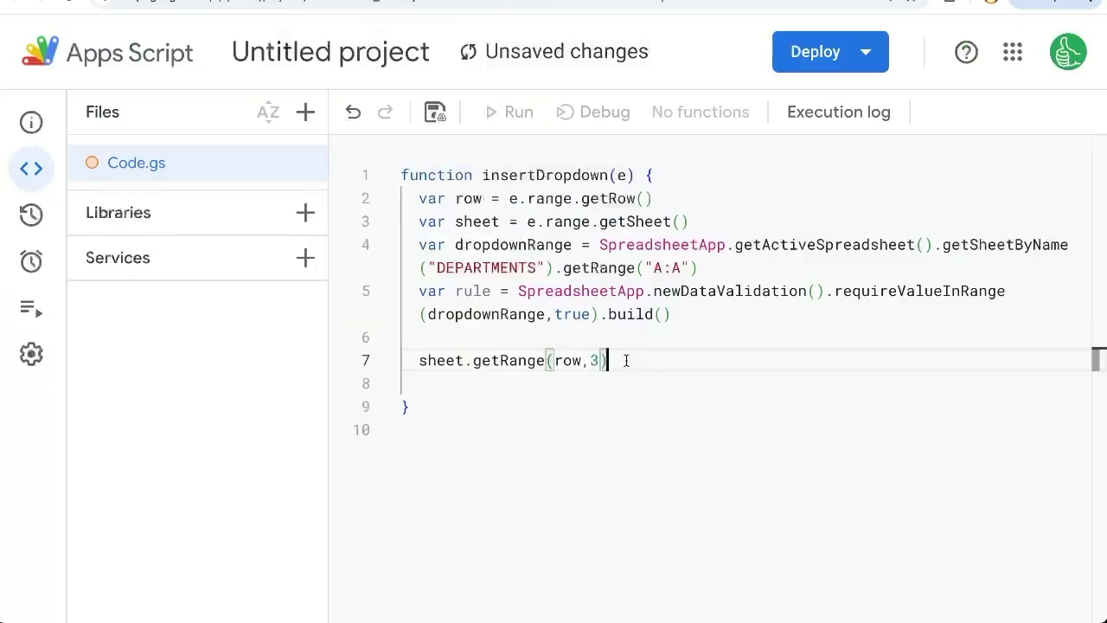
pyautogui.write('.set')
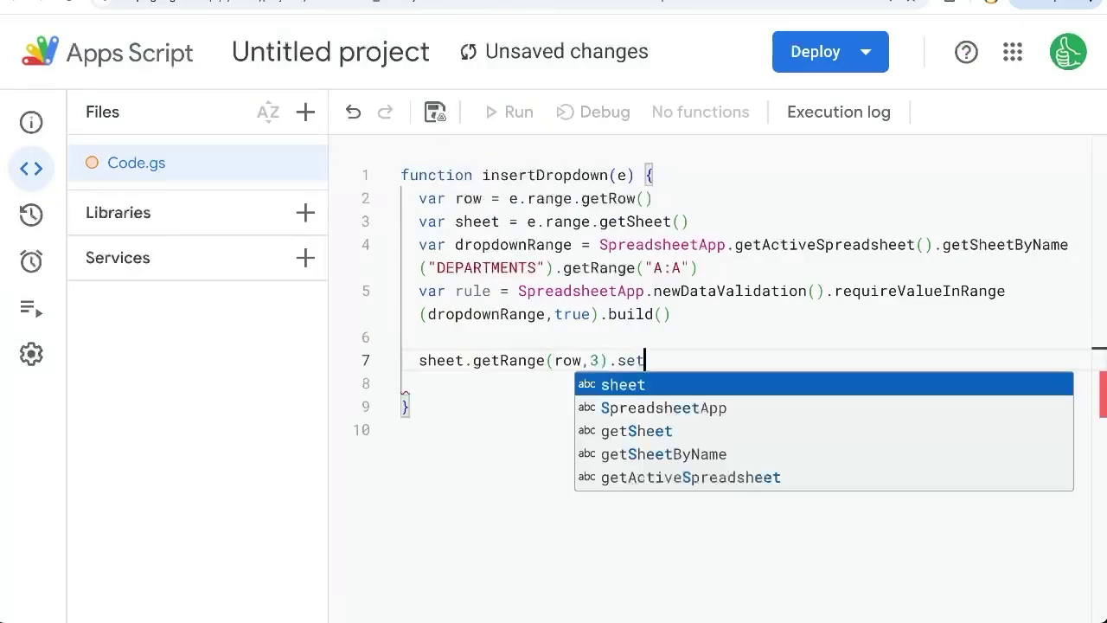
pyautogui.write('Dad')
pyautogui.press('Return')
pyautogui.write('ru')
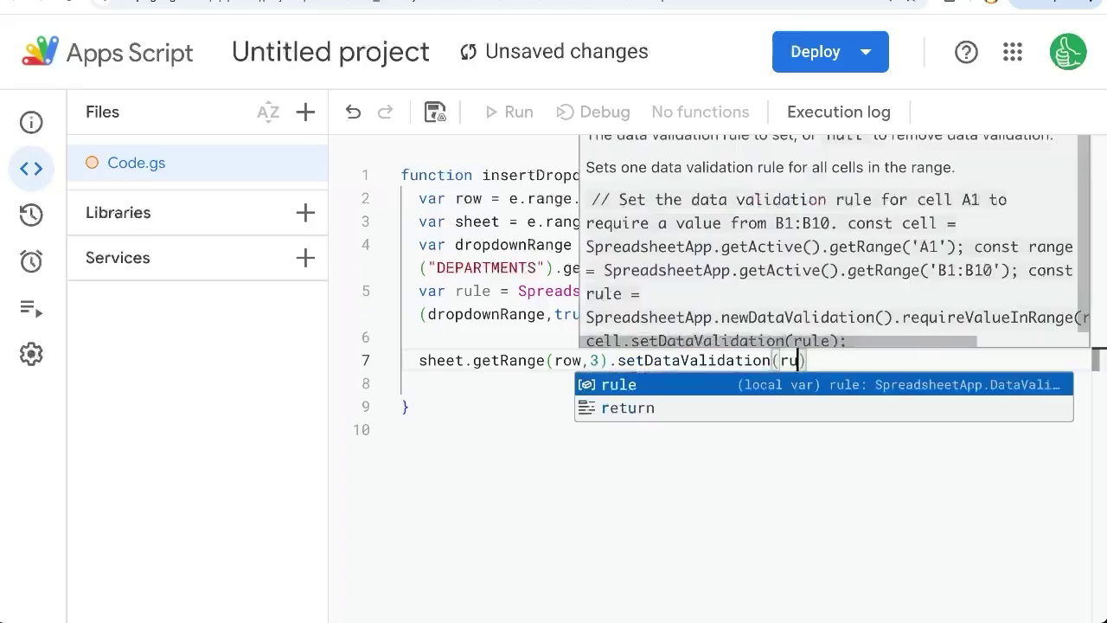
pyautogui.write('le')
pyautogui.click(805, 338)
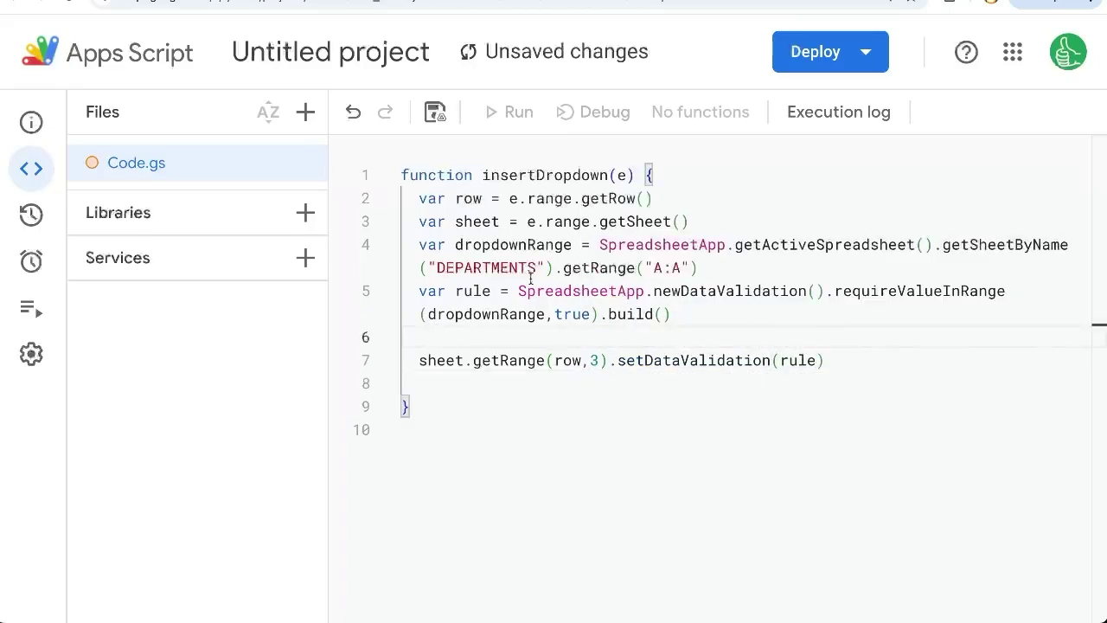
# - Review the rule line and save the script project
pyautogui.moveTo(518, 291); pyautogui.dragTo(692, 314)
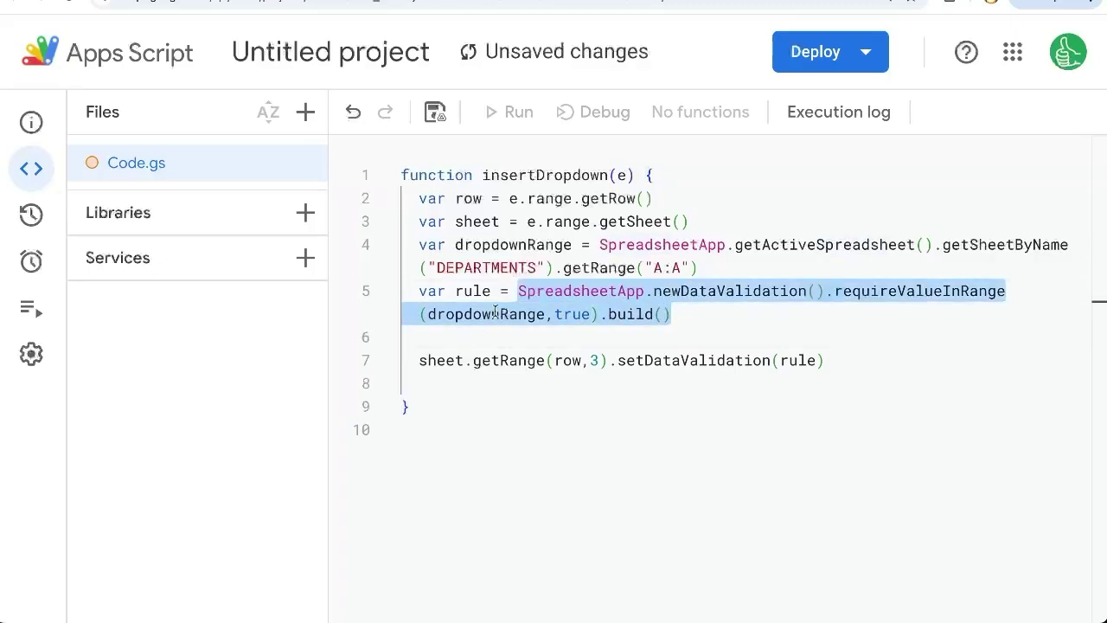
pyautogui.click(661, 360)
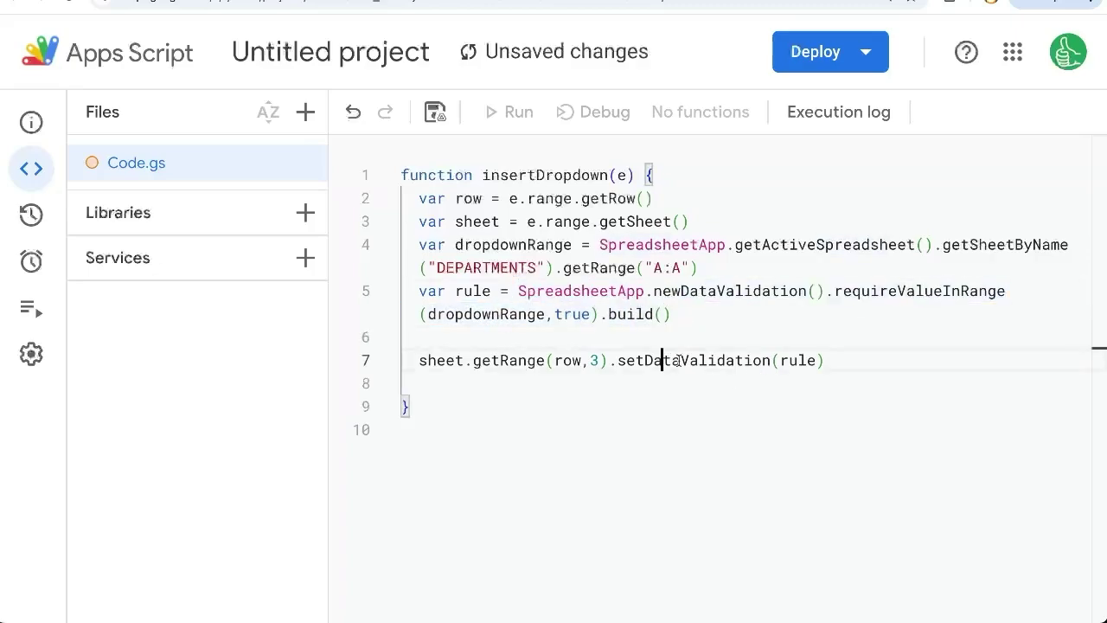
pyautogui.hotkey('ctrl', 's')
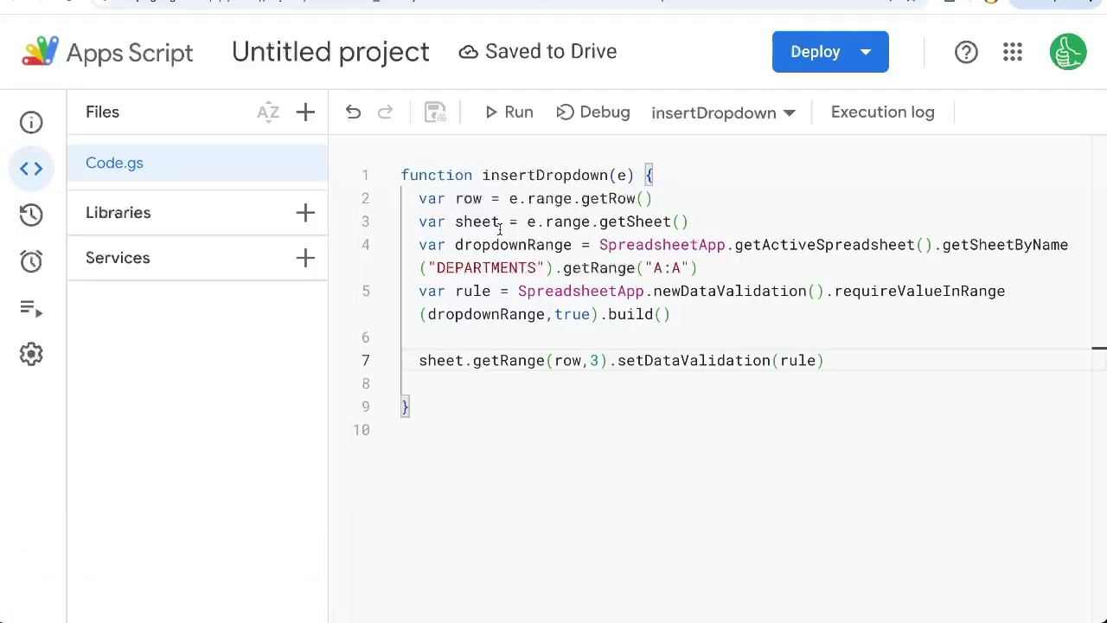
pyautogui.moveTo(31, 261)
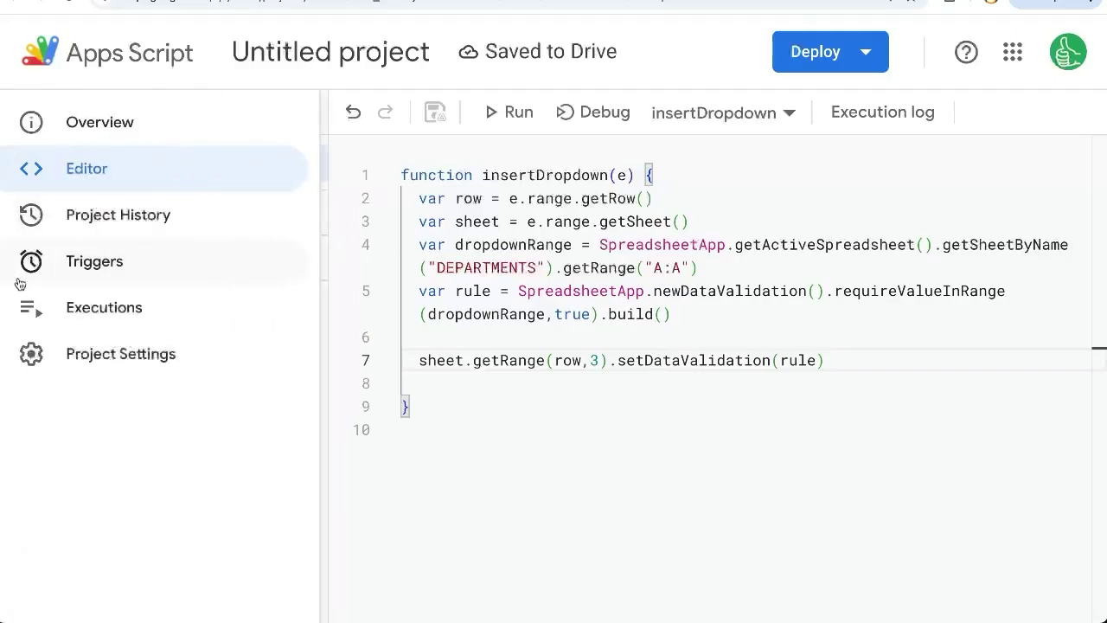
# - Create an On form submit trigger for insertDropdown and allow account access
pyautogui.click(50, 273)
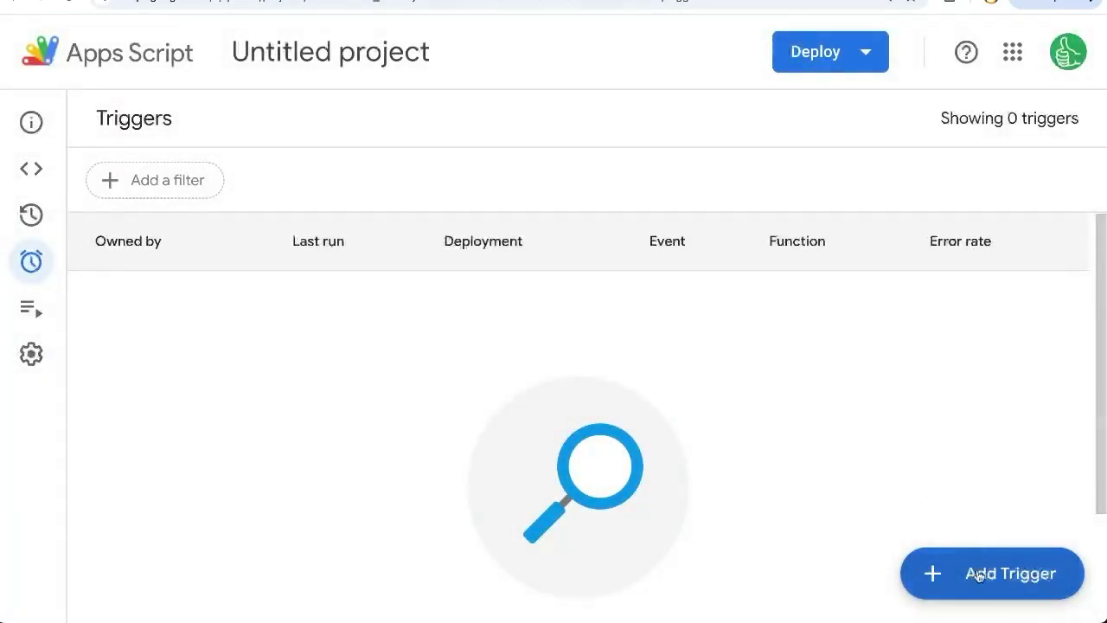
pyautogui.click(978, 573)
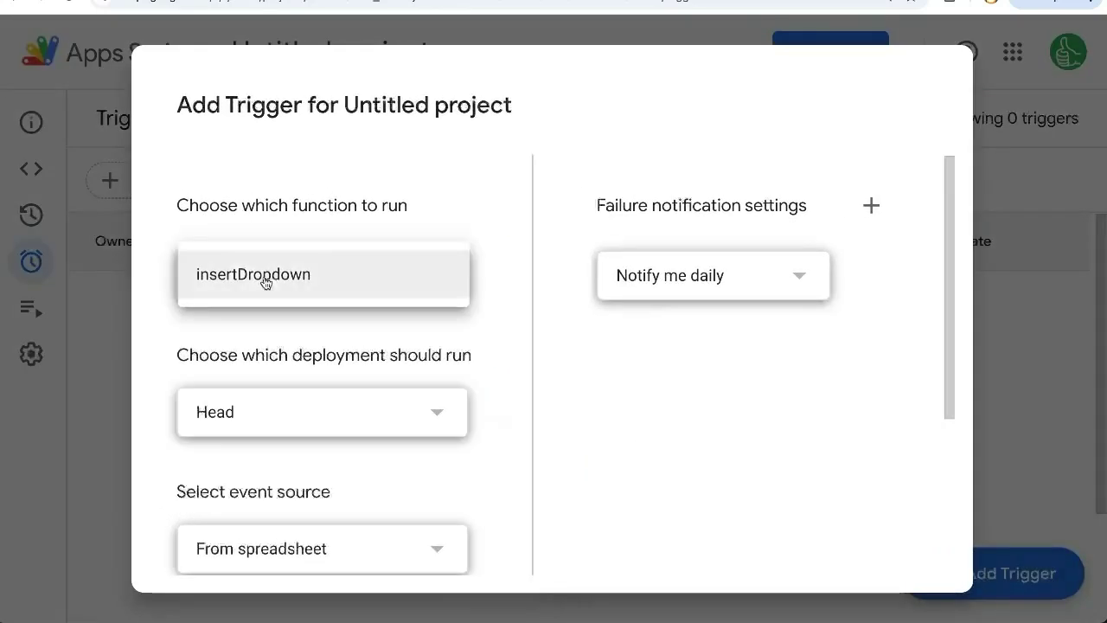
pyautogui.scroll(-1, 285, 340)
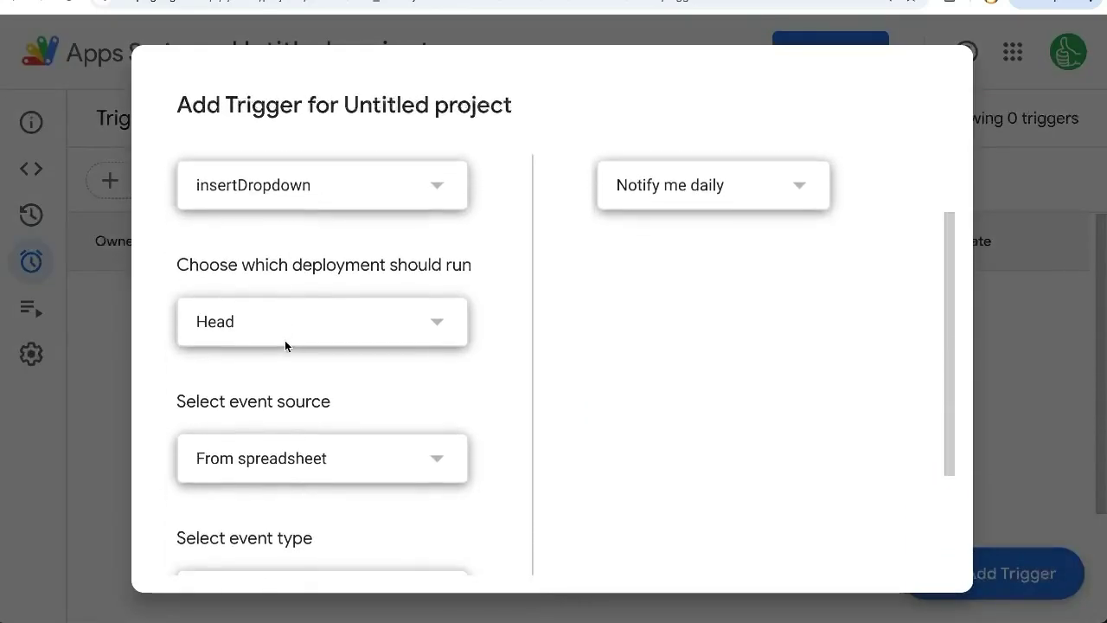
pyautogui.scroll(-1, 285, 340)
pyautogui.scroll(-1, 285, 340)
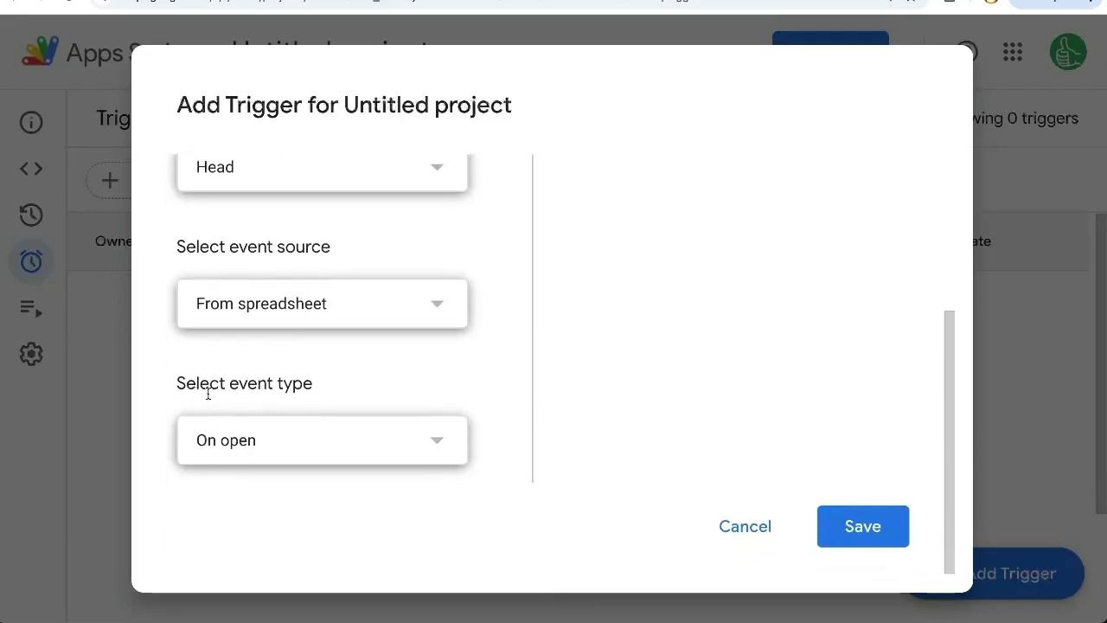
pyautogui.click(275, 459)
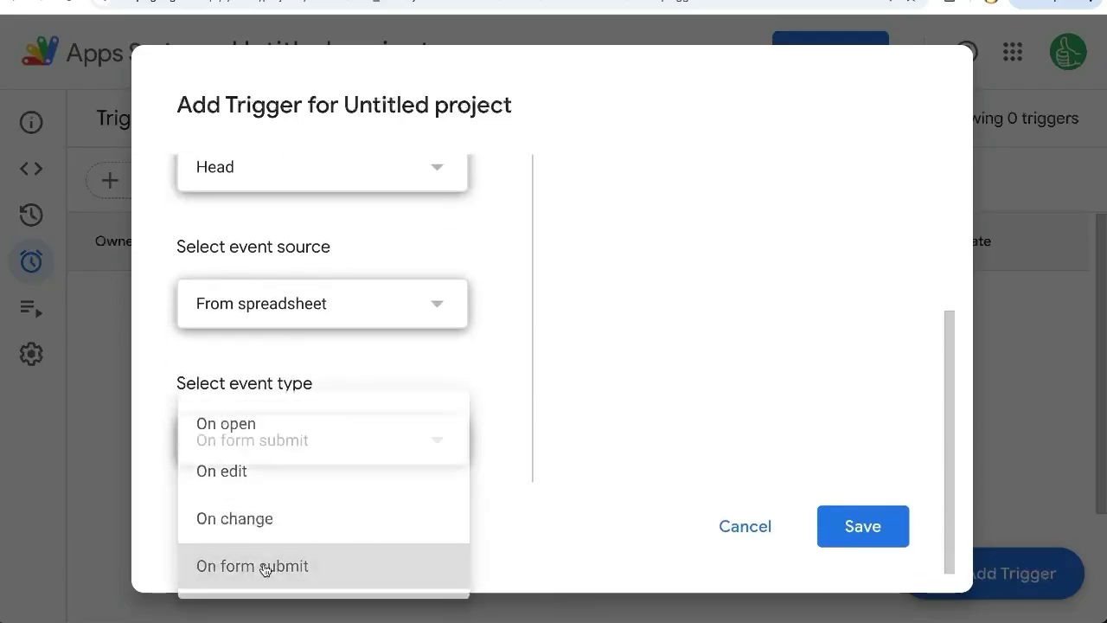
pyautogui.click(865, 526)
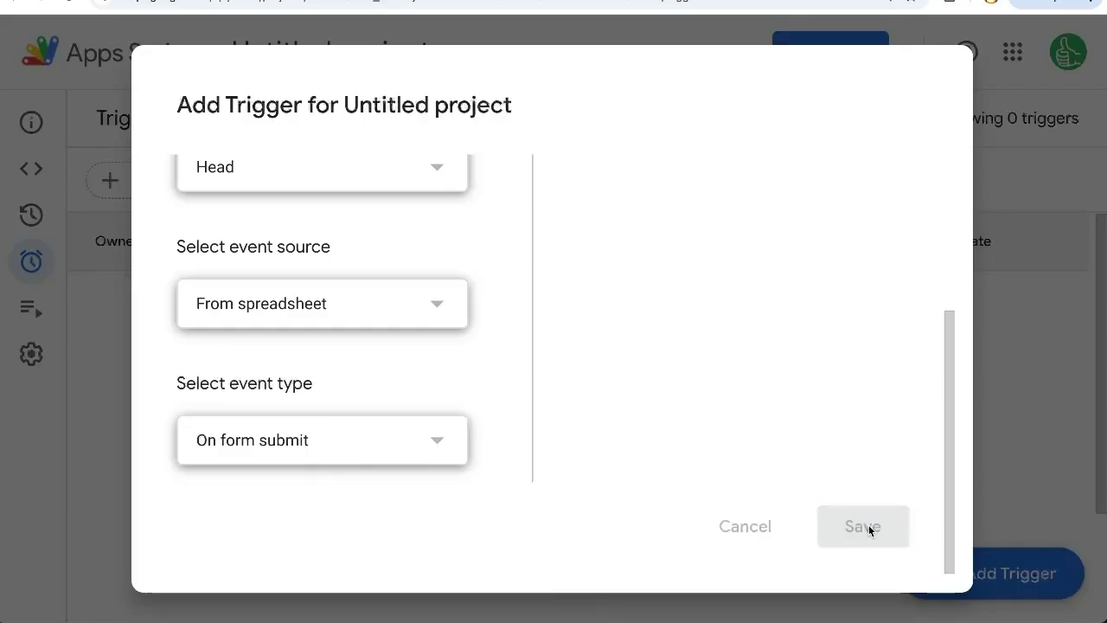
pyautogui.click(714, 443)
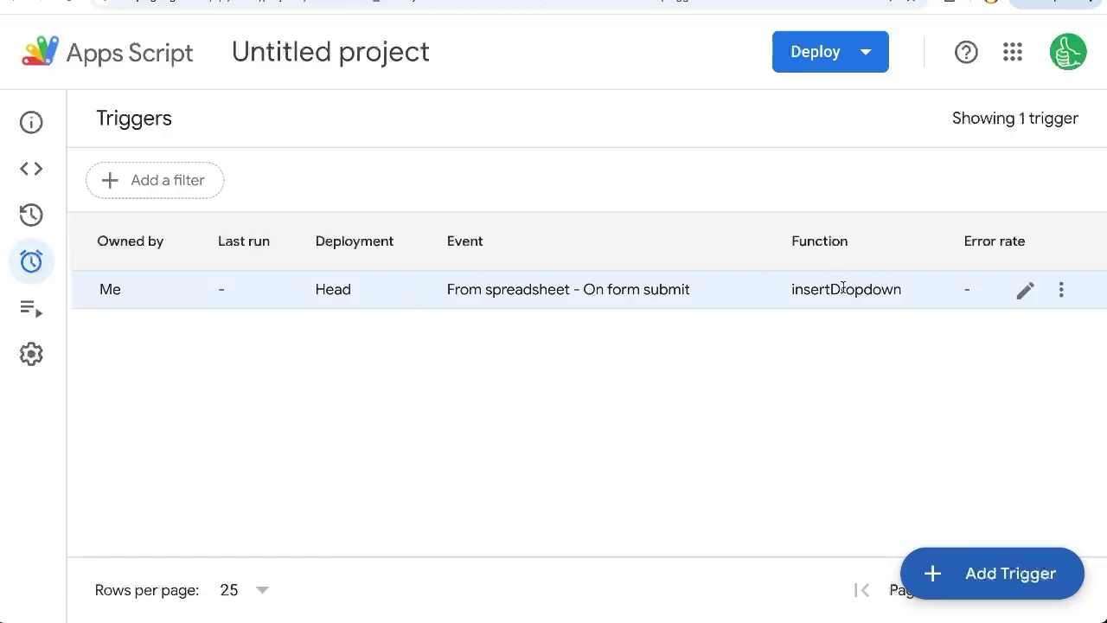
# - Submit 'New complaint' as the Issue answer in the live form
pyautogui.doubleClick(836, 289)
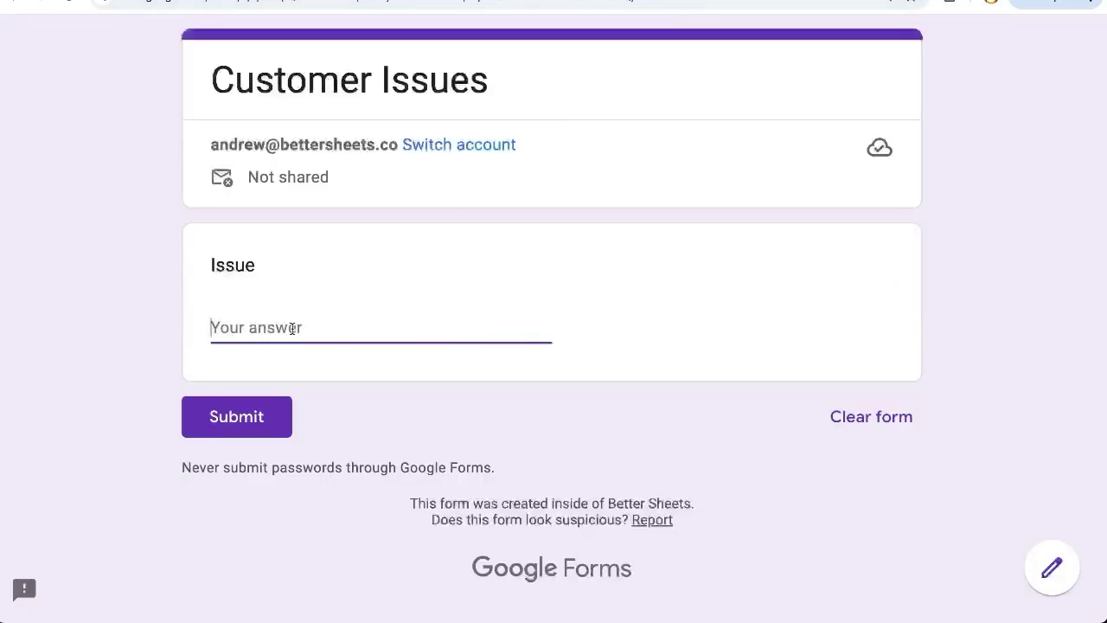
pyautogui.write('New complaint')
pyautogui.click(222, 418)
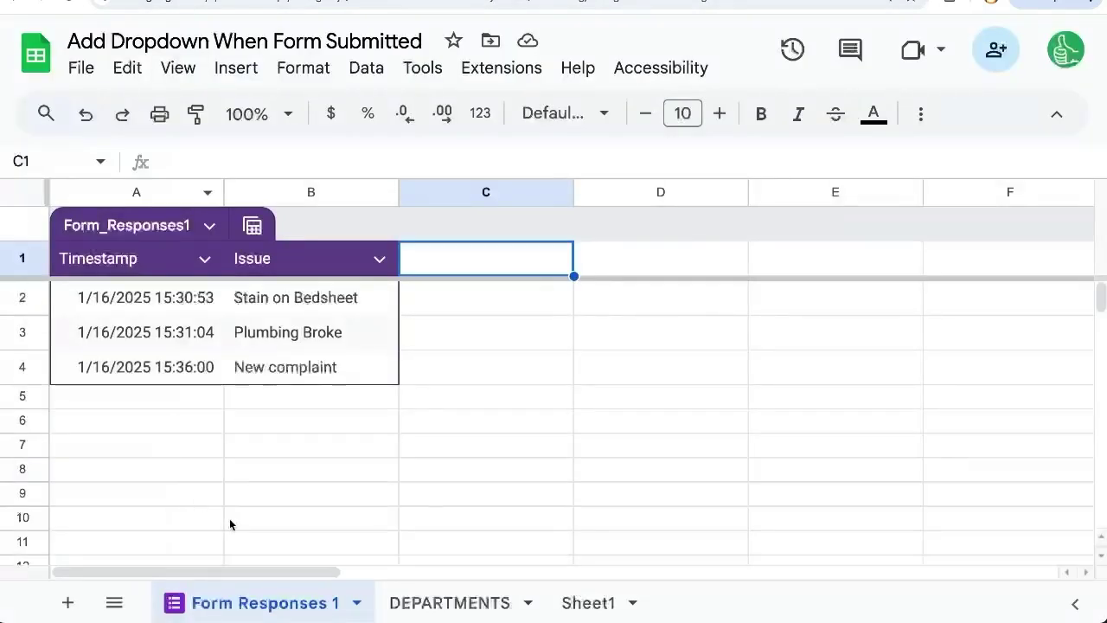
# - Set row 4's department dropdown to Engineering, after briefly picking Housekeeping
pyautogui.click(289, 368)
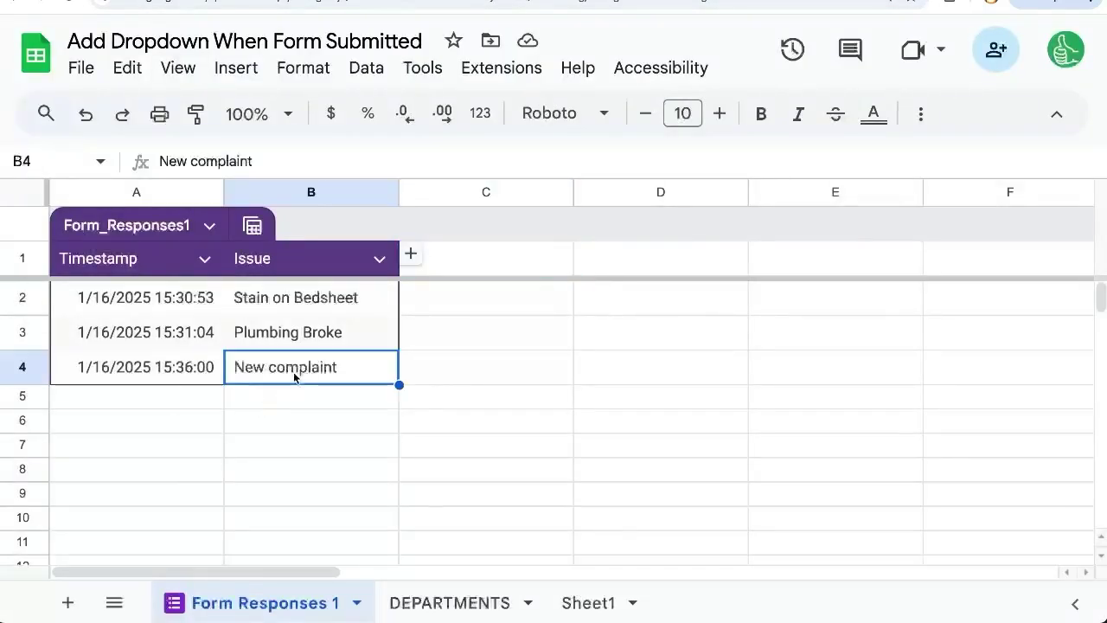
pyautogui.click(561, 370)
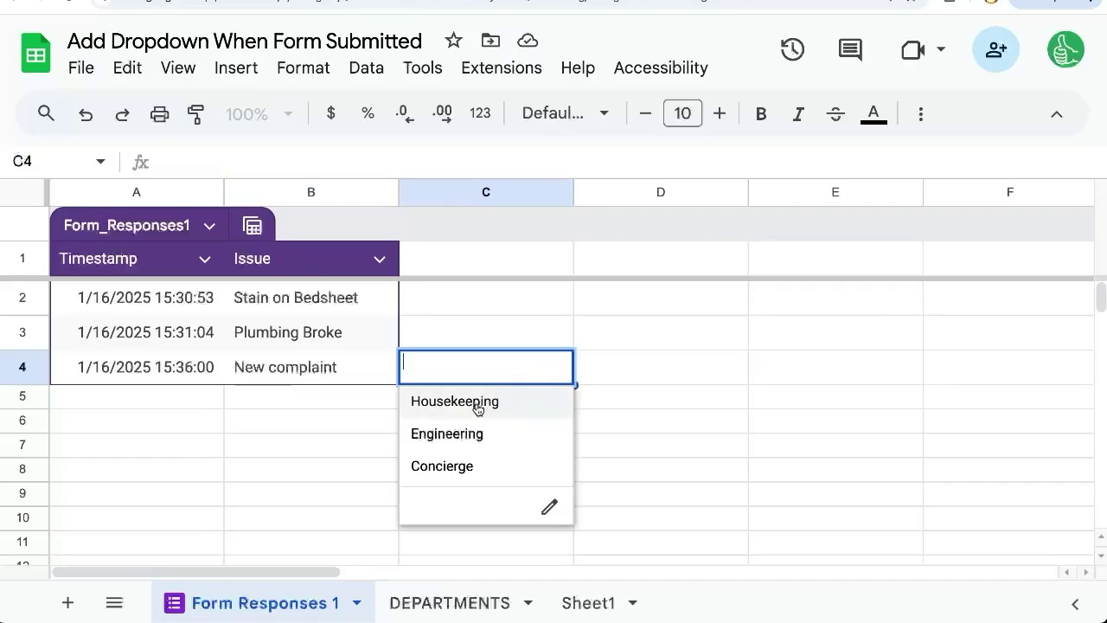
pyautogui.click(476, 402)
pyautogui.click(560, 368)
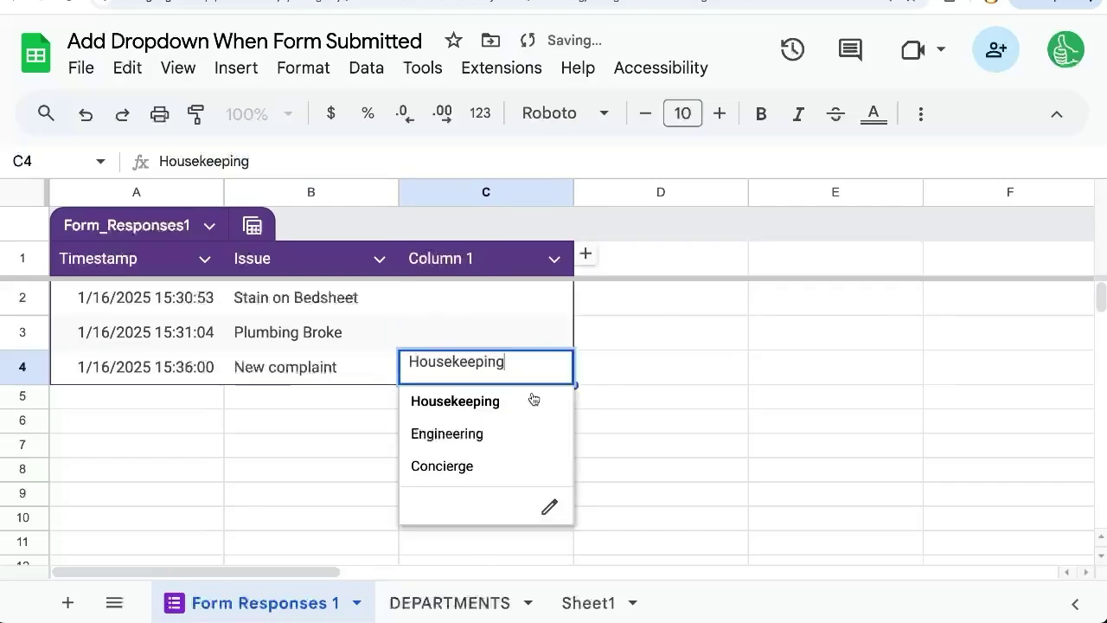
pyautogui.click(474, 446)
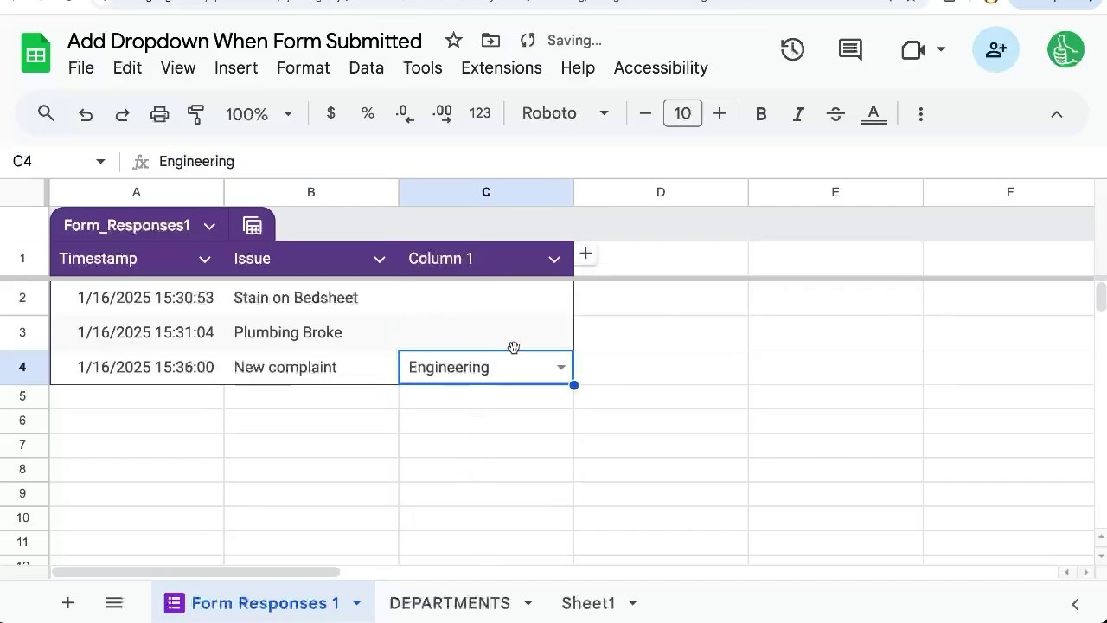
# - Submit 'one more issue' through the form and set row 5's department to Engineering
pyautogui.click(623, 11)
pyautogui.write('one more issue')
pyautogui.click(192, 422)
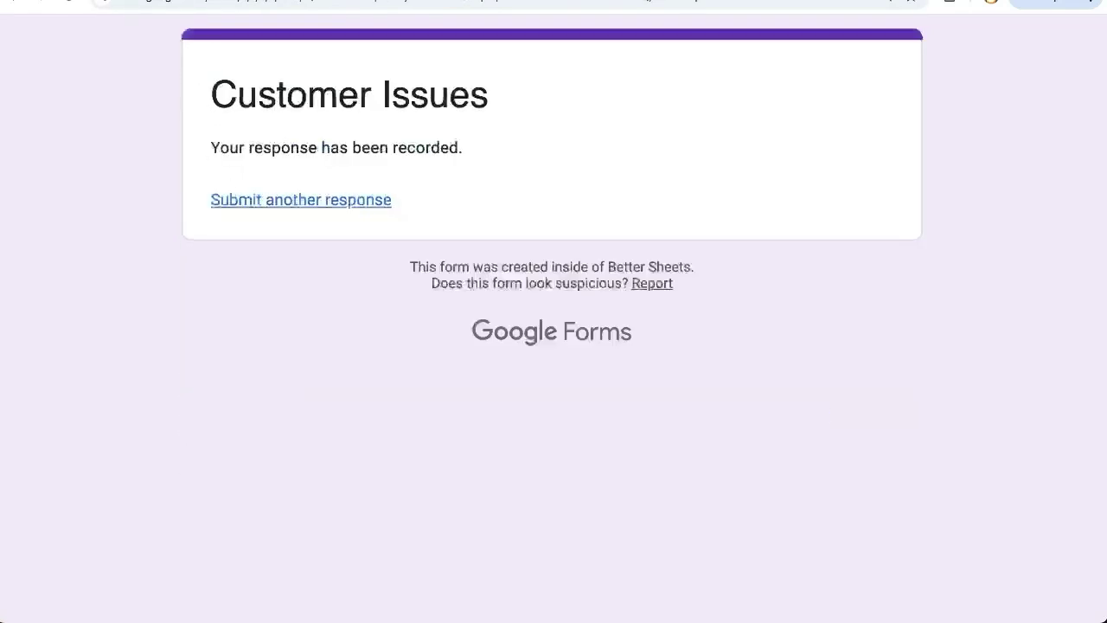
pyautogui.hotkey('ctrl', 'shift', 'Tab')
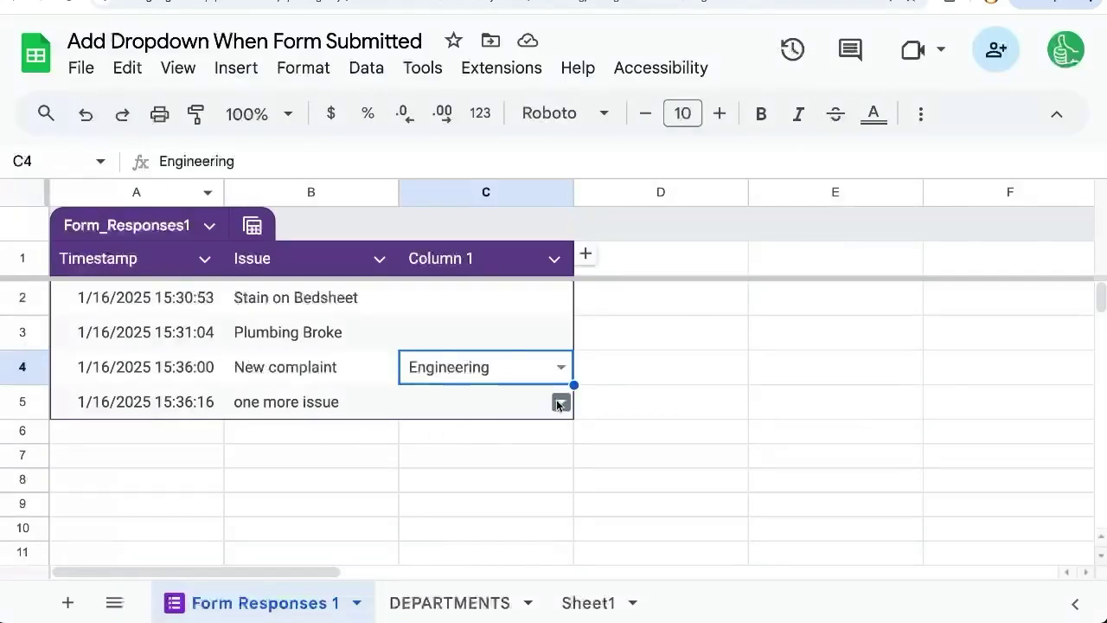
pyautogui.click(560, 401)
pyautogui.click(488, 472)
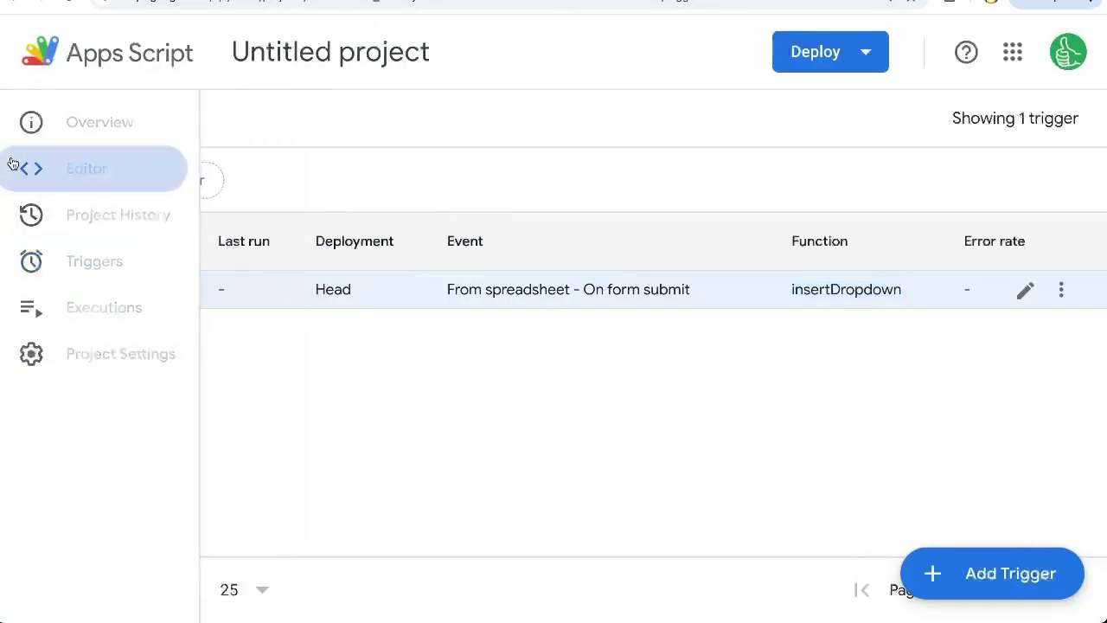
# - In Code.gs, highlight insertDropdown, dropdownRange, rule, sheet, column 3 and setDataValidation
pyautogui.click(14, 165)
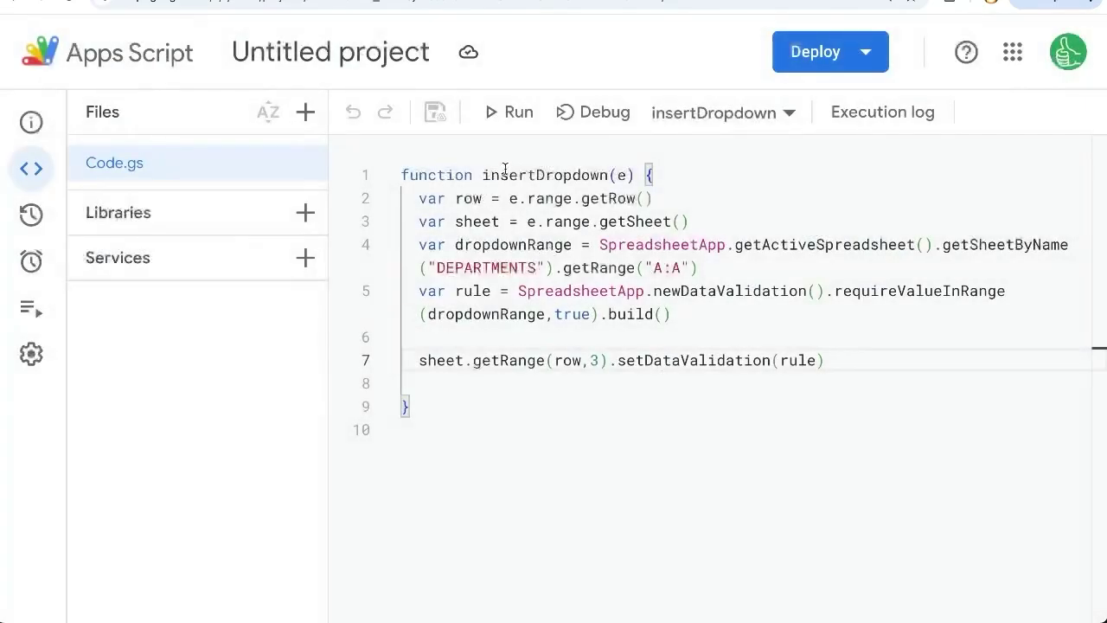
pyautogui.doubleClick(514, 174)
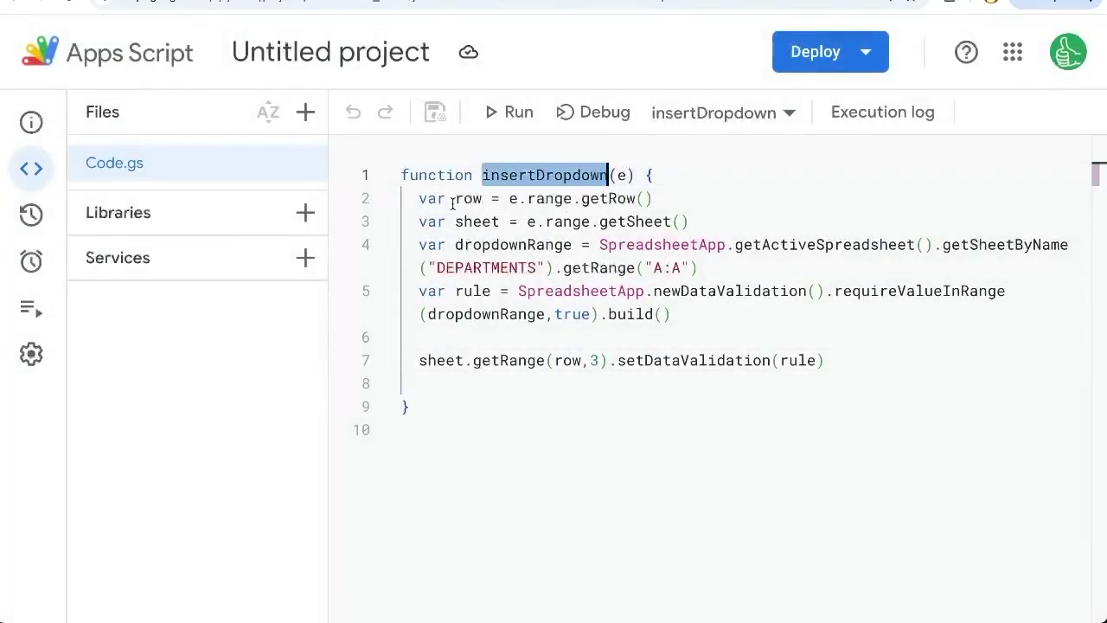
pyautogui.click(515, 223)
pyautogui.doubleClick(513, 246)
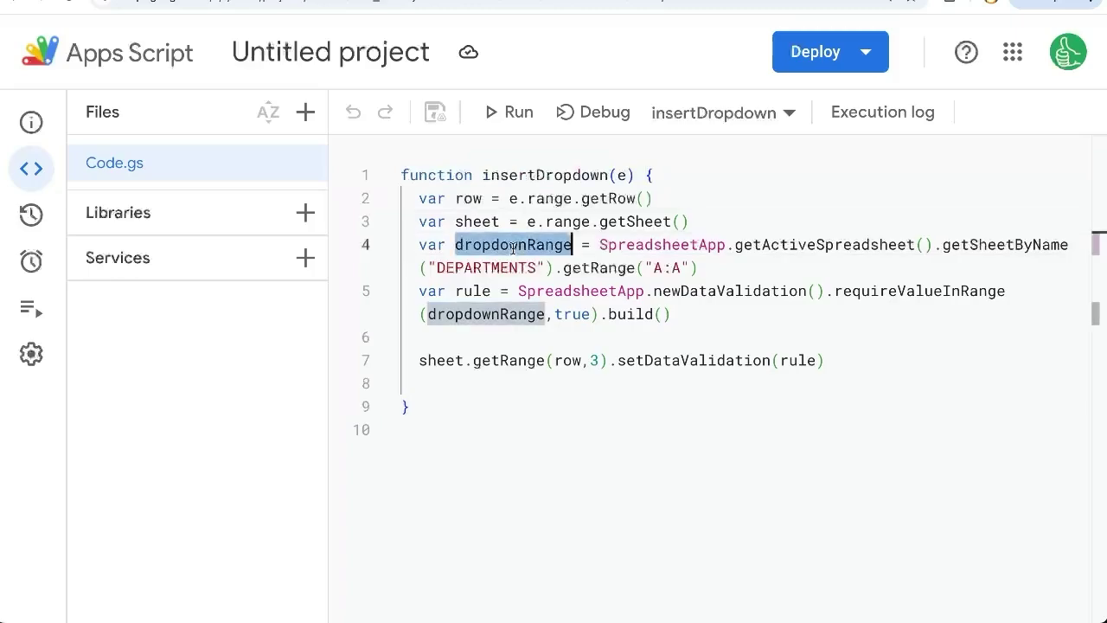
pyautogui.doubleClick(471, 292)
pyautogui.doubleClick(422, 361)
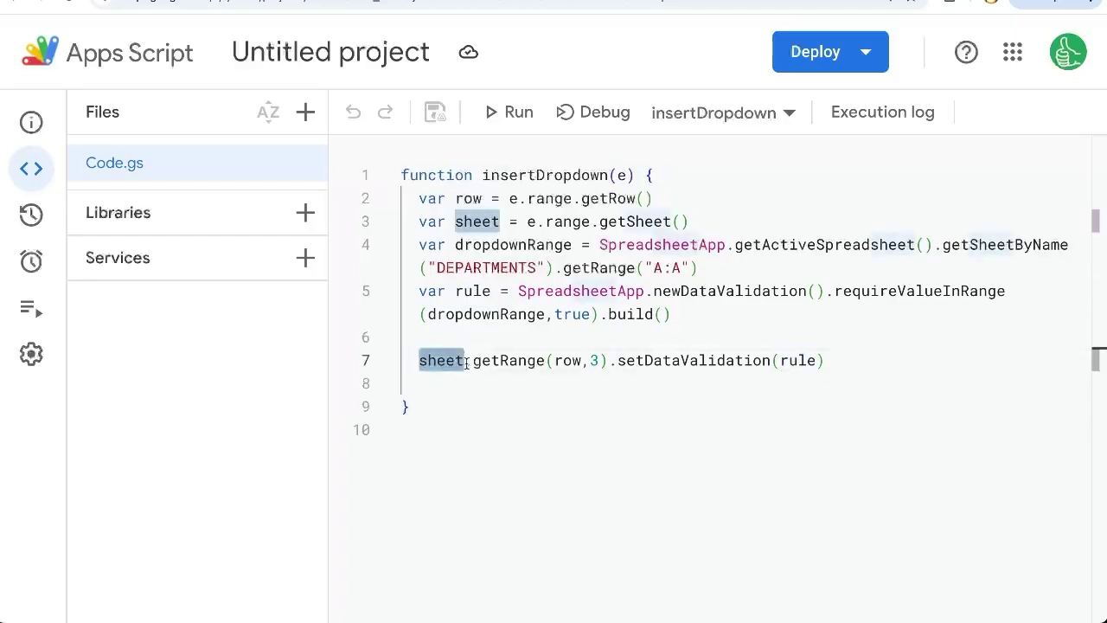
pyautogui.doubleClick(594, 361)
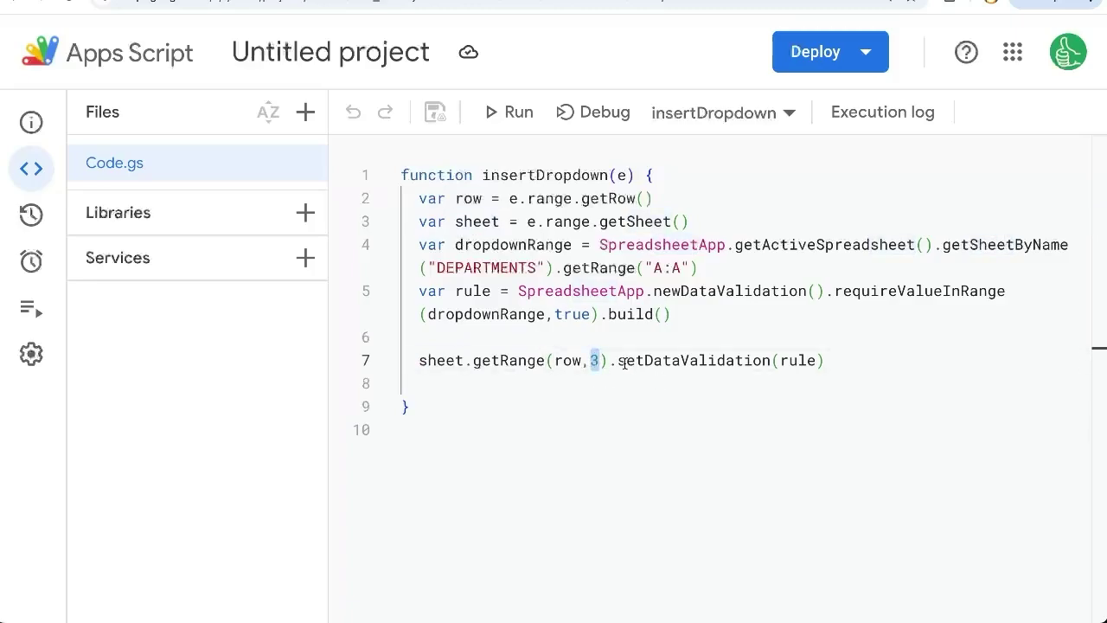
pyautogui.moveTo(618, 361); pyautogui.dragTo(788, 361)
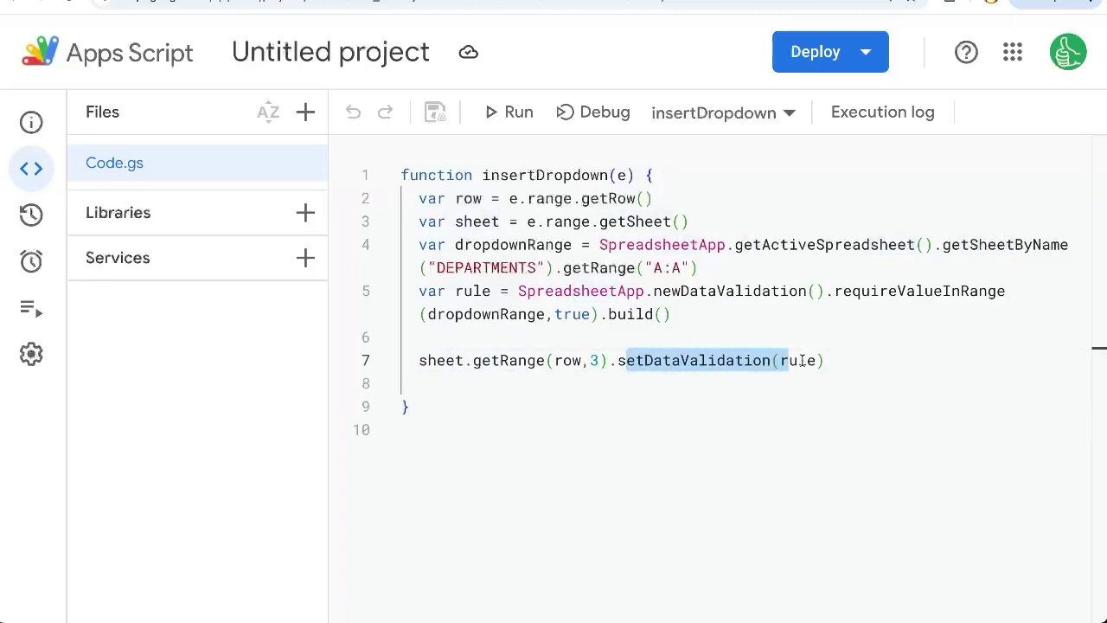